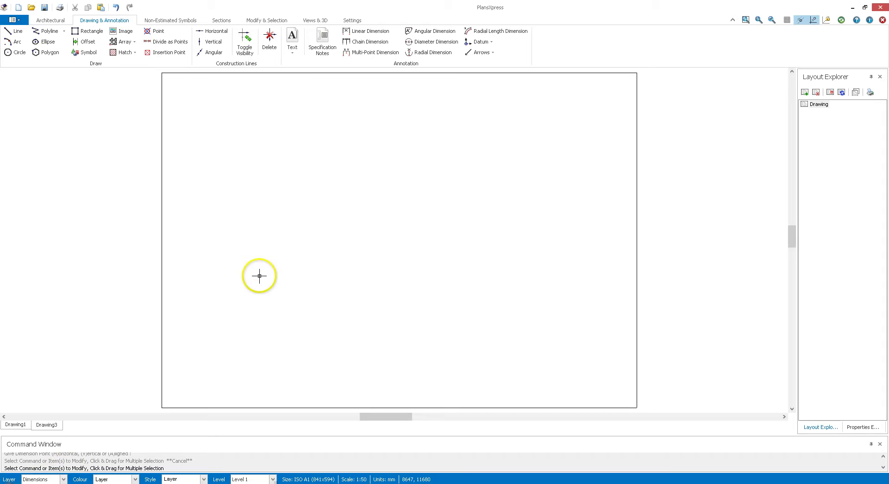
- Choose the 5-bedroom house plan PDF from the Desktop as the image to insert
click(110, 21)
click(122, 31)
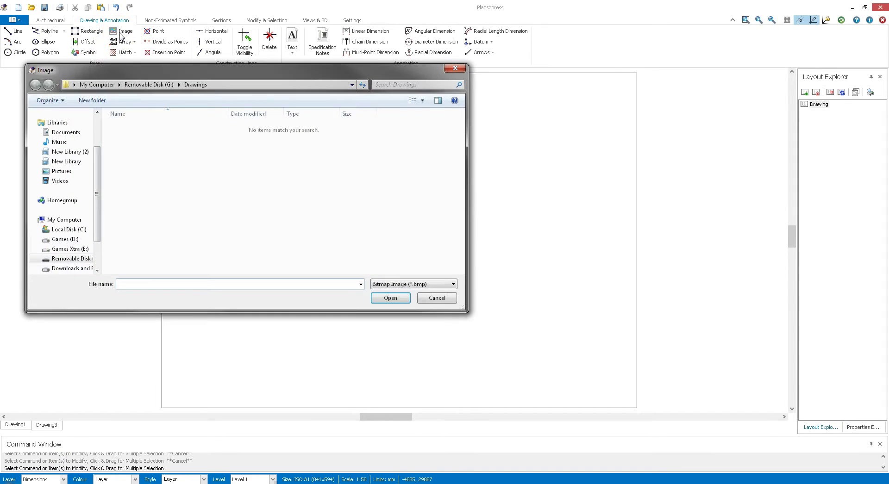
drag(93, 174, 98, 138)
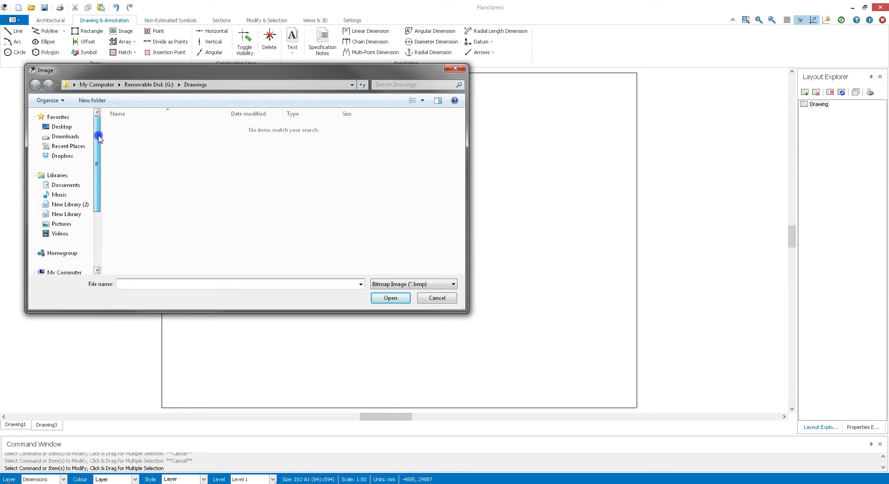
click(67, 128)
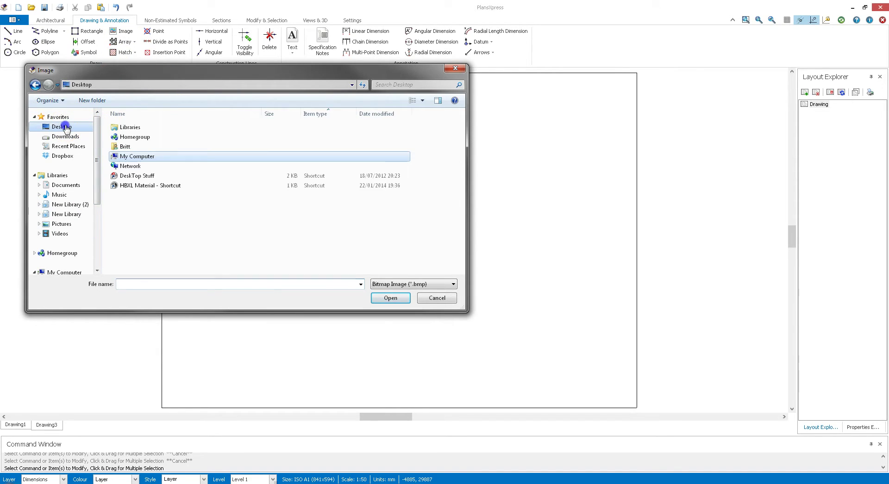
click(384, 288)
click(397, 321)
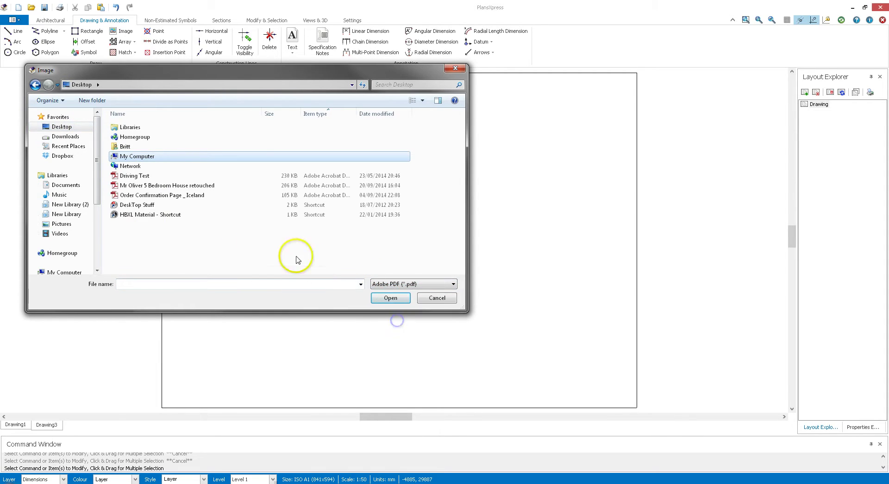
click(162, 186)
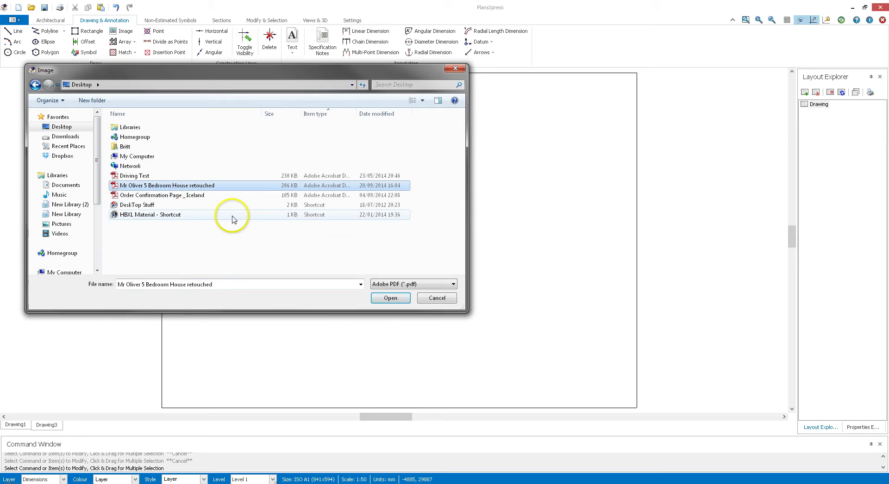
click(390, 298)
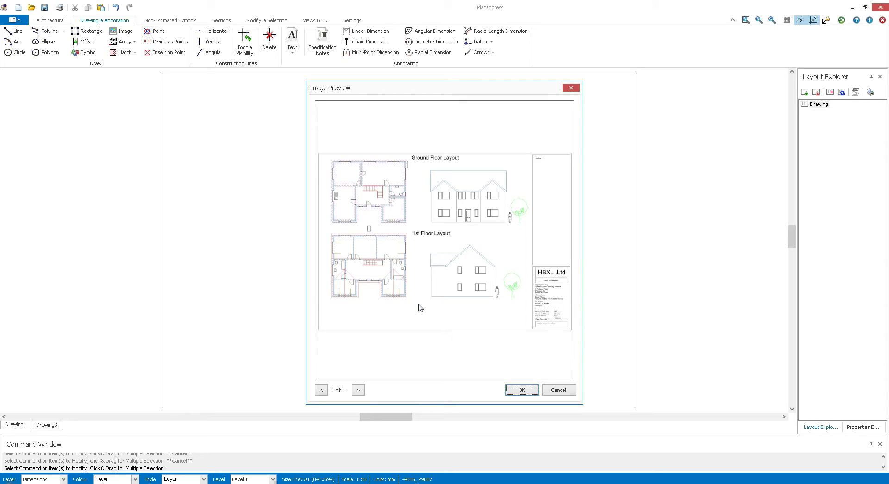
click(359, 391)
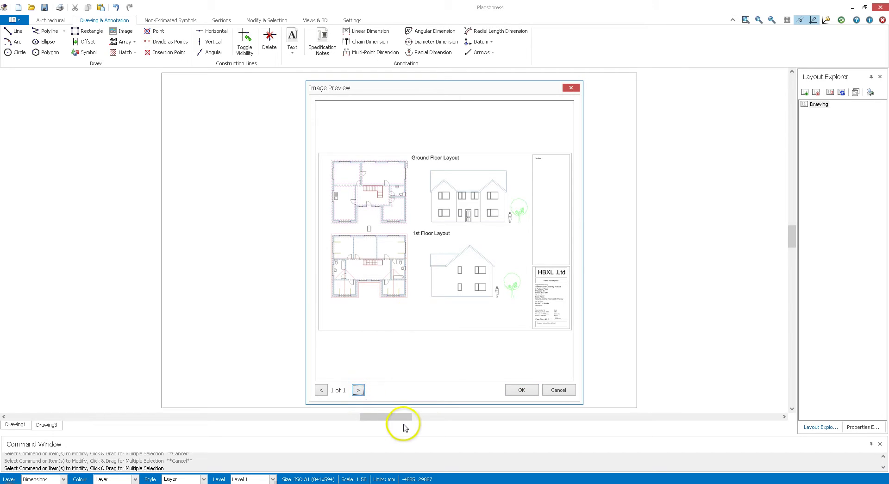
click(521, 390)
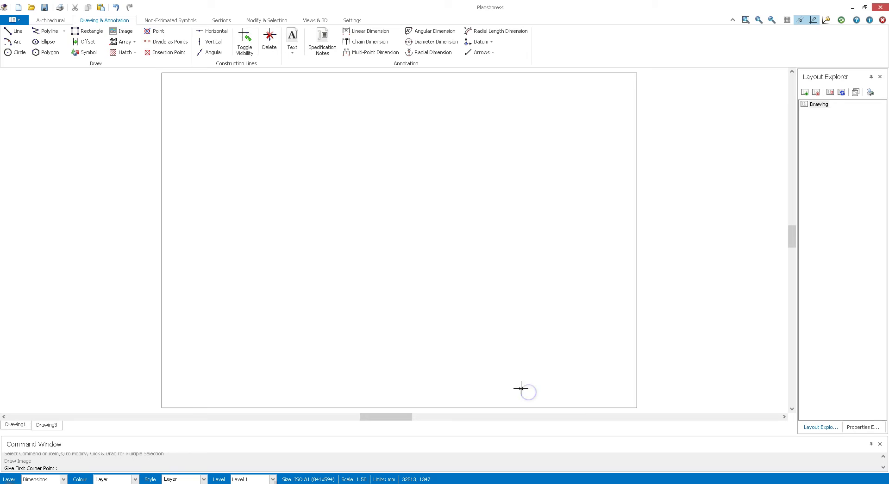
- Place the plan image from the sheet's bottom-left corner to near its right edge
click(165, 404)
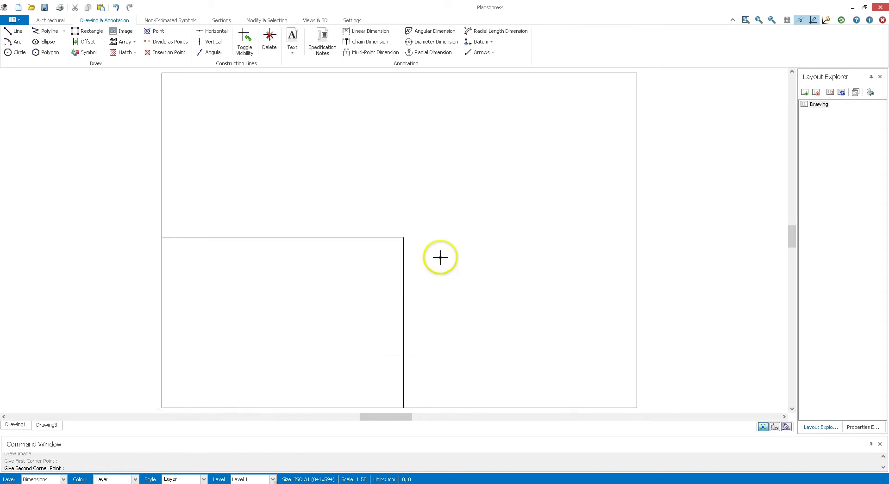
scroll(439, 256, down, 1)
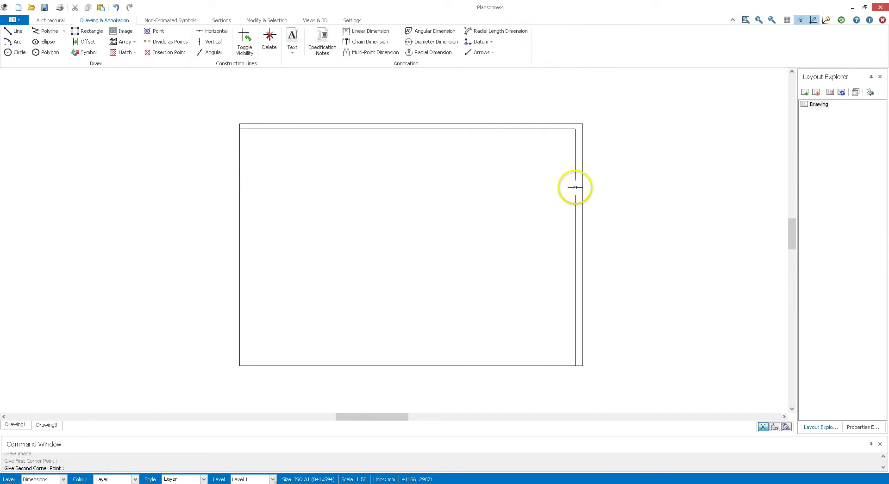
click(573, 187)
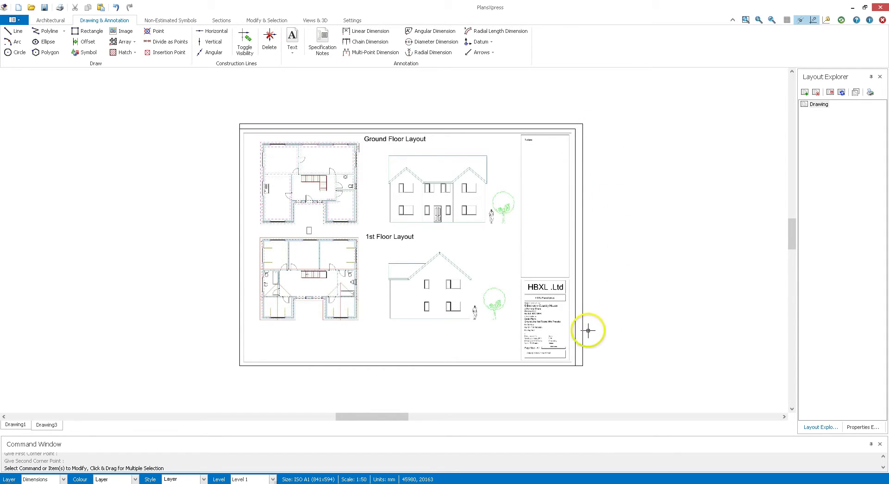
mouse_move(604, 364)
mouse_down()
mouse_move(596, 332)
mouse_move(520, 264)
mouse_move(653, 263)
mouse_up()
- Add a linear dimension across the title block's 3000 mm scale bar, which reads 2936
scroll(589, 301, up, 4)
scroll(552, 262, up, 2)
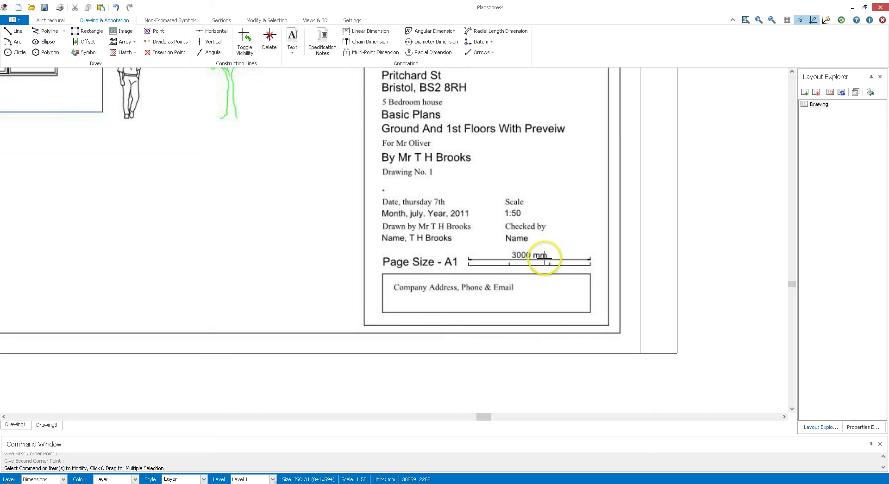
scroll(525, 260, up, 1)
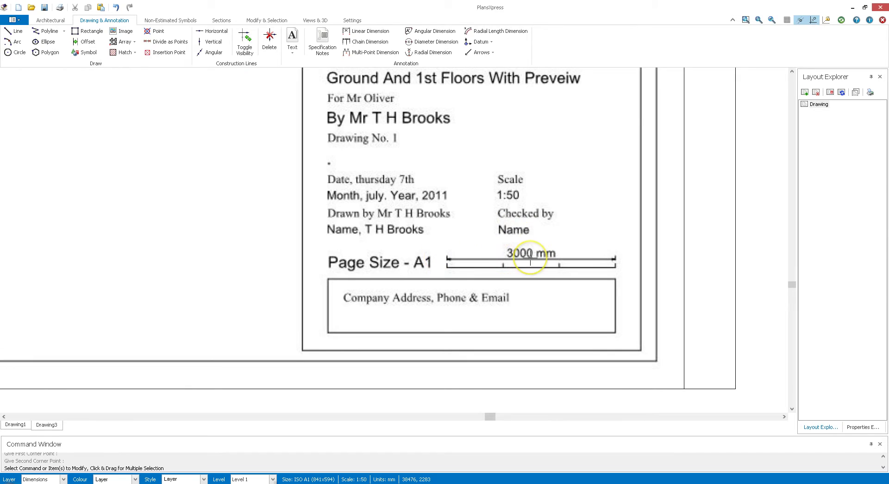
scroll(530, 260, down, 1)
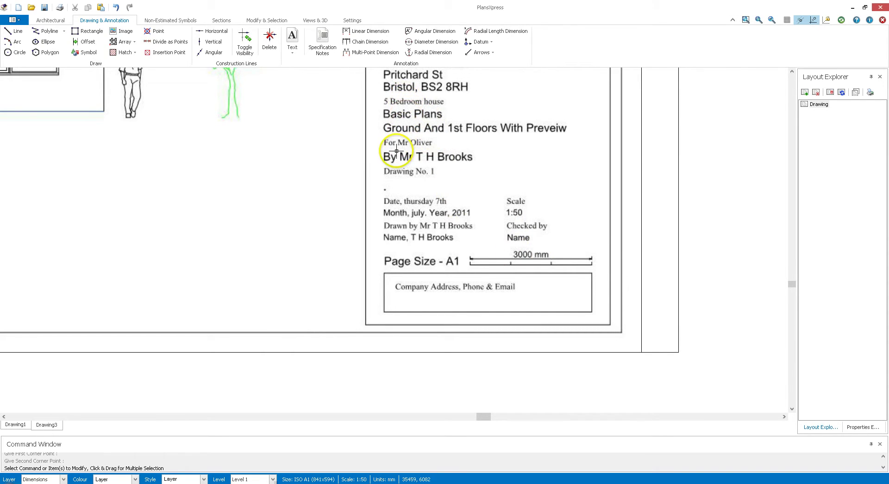
click(354, 32)
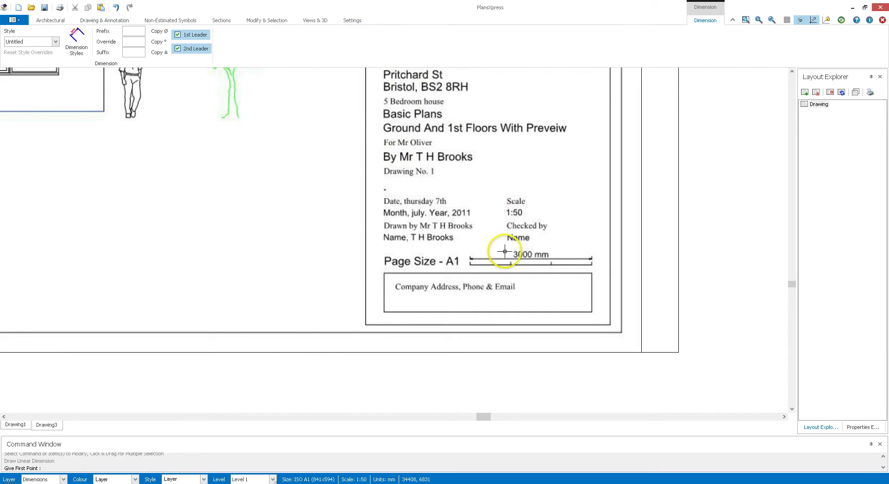
scroll(505, 251, up, 2)
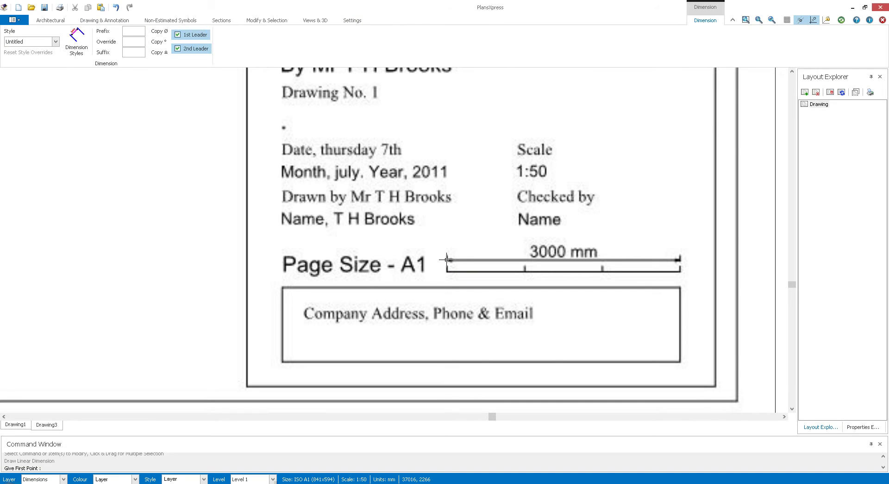
scroll(446, 259, up, 2)
click(476, 280)
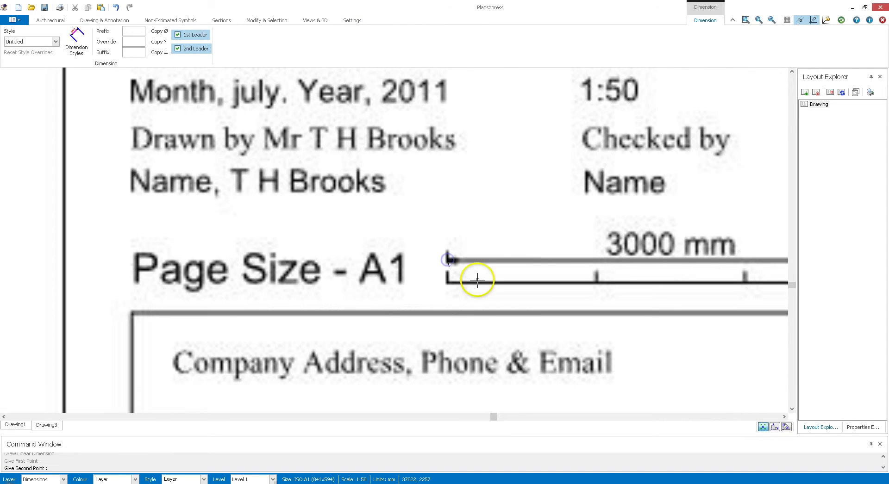
scroll(490, 281, down, 3)
scroll(688, 280, up, 4)
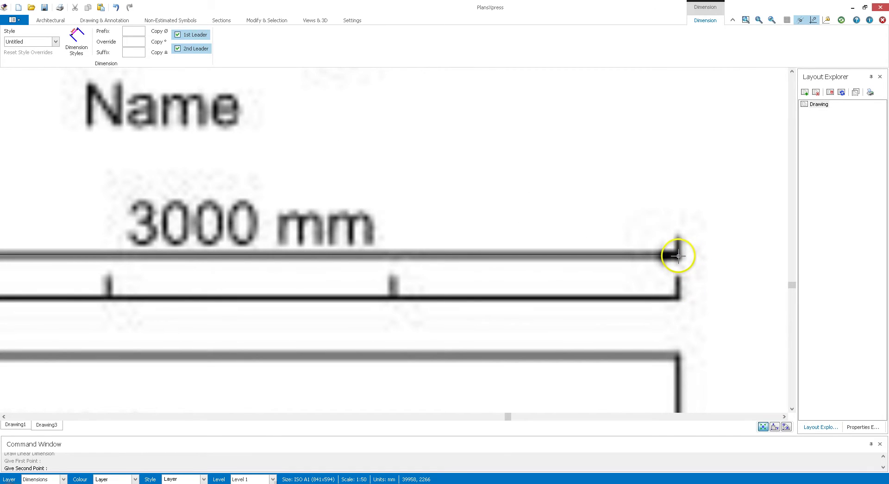
click(677, 256)
click(550, 188)
scroll(537, 230, down, 3)
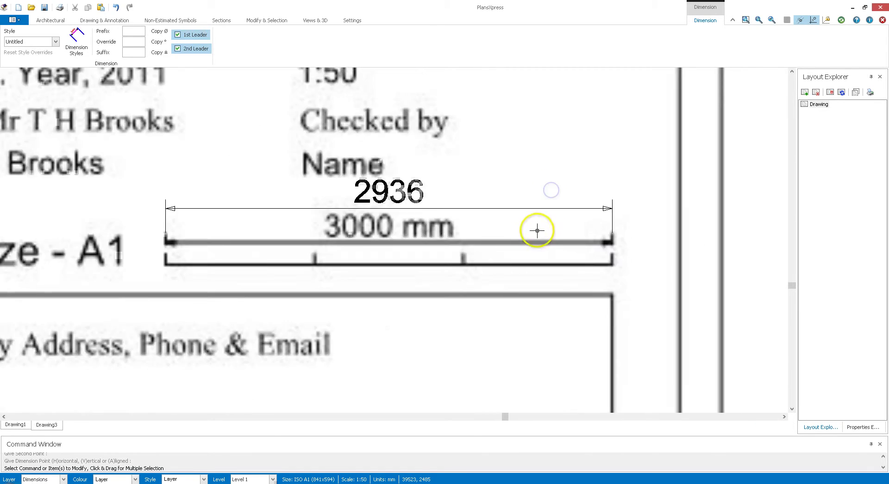
scroll(537, 230, down, 2)
drag(486, 254, 596, 264)
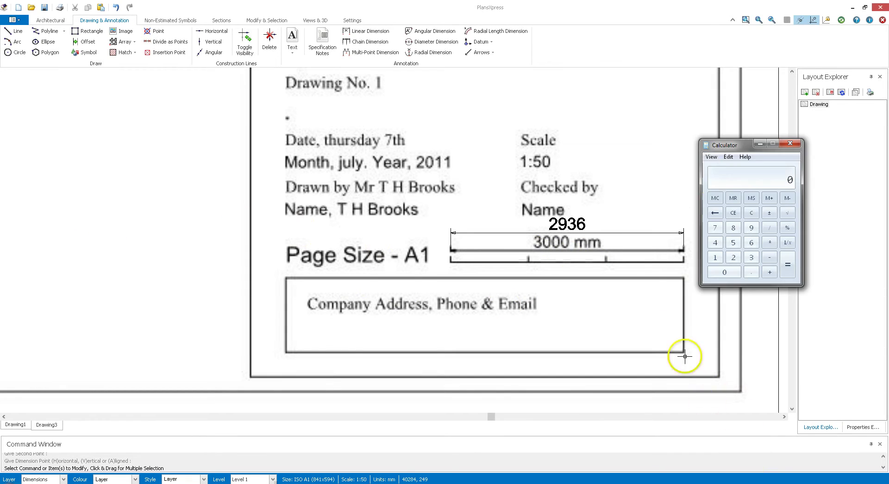
- Compute 3000 ÷ 2936 = 1.0217983651226 in Calculator, then select the 2936 dimension in PlansXpress
drag(726, 145, 760, 199)
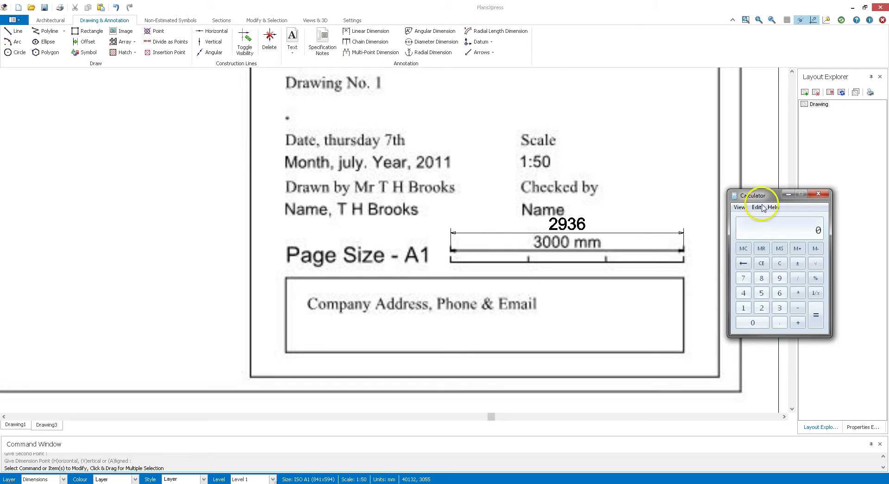
click(780, 308)
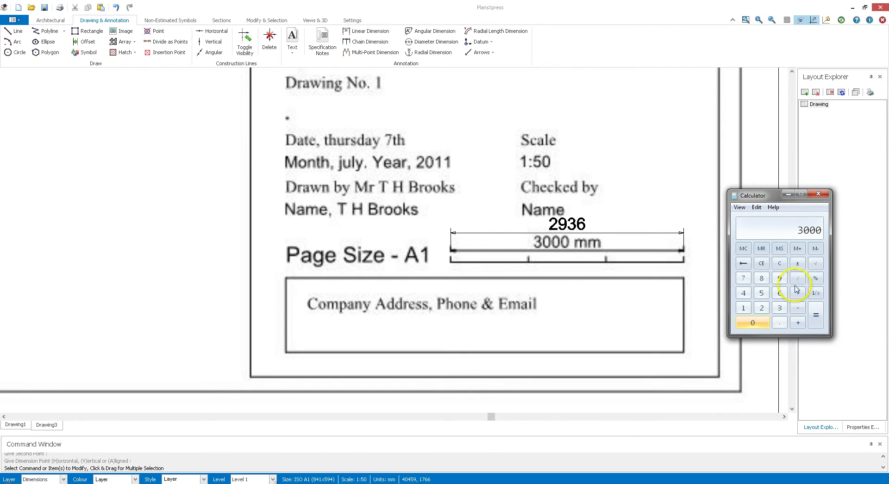
click(762, 307)
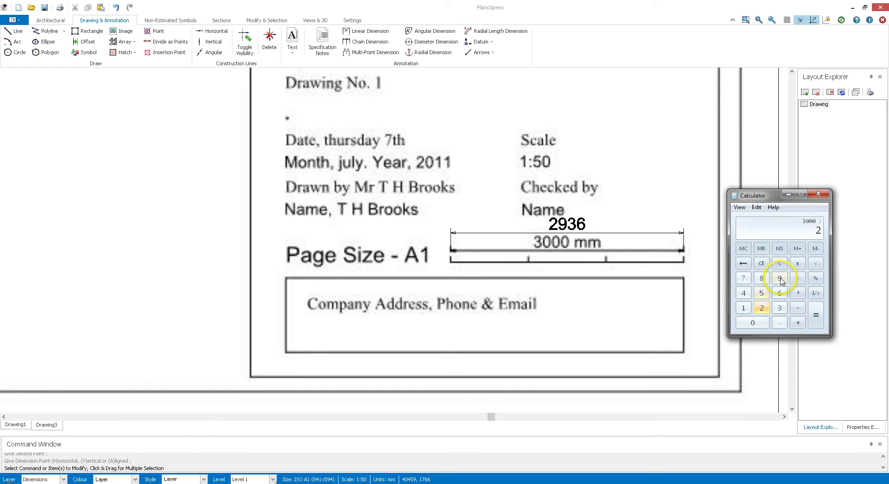
click(779, 308)
click(779, 293)
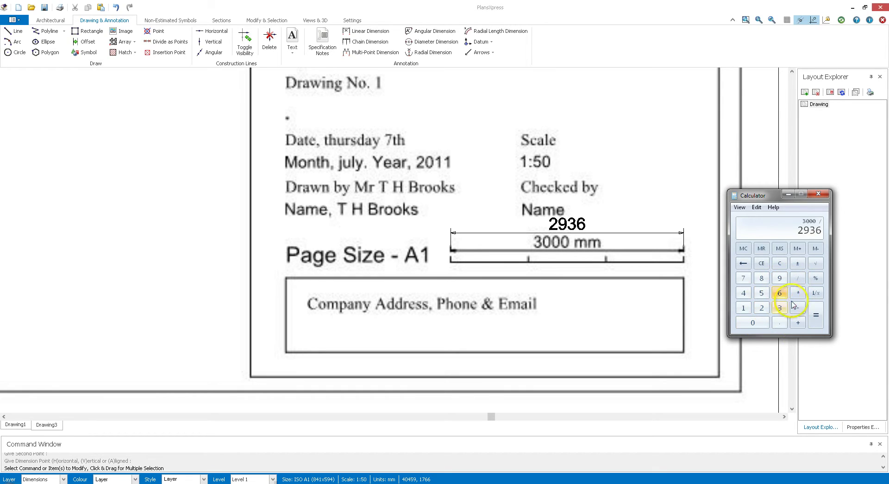
click(816, 314)
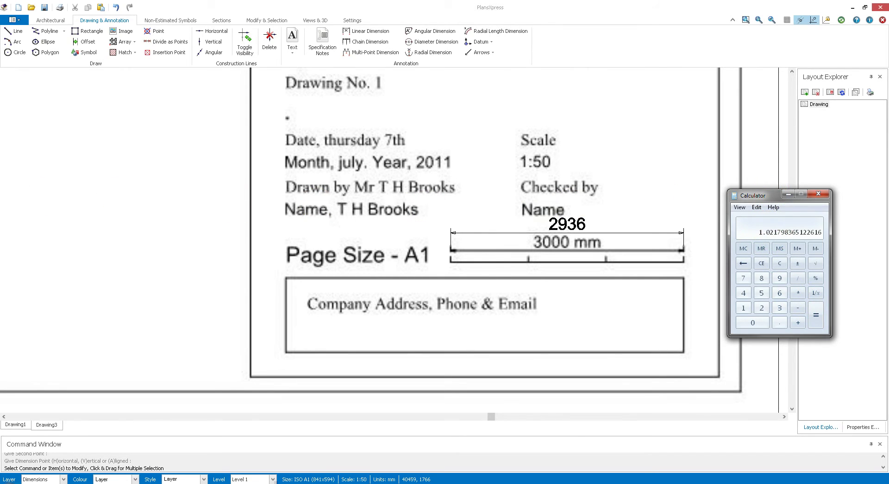
click(99, 224)
click(449, 222)
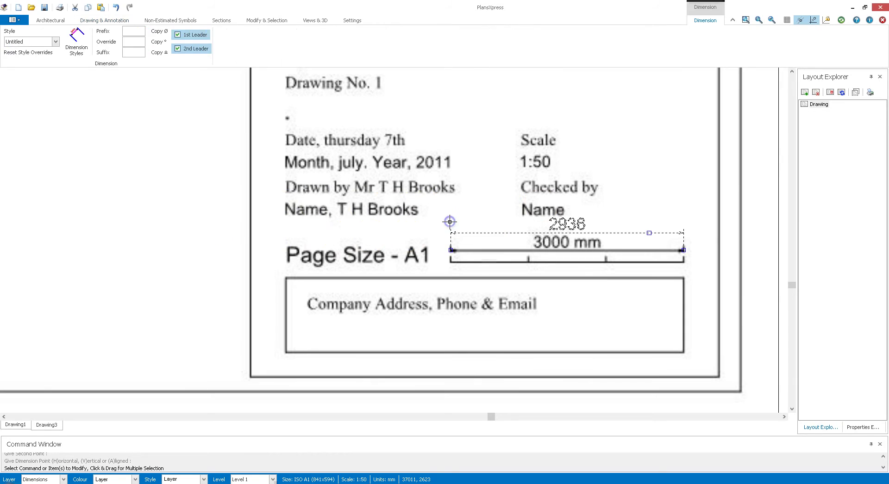
- Deselect the dimension and crossing-select the whole imported plan sheet
key(Escape)
scroll(446, 222, down, 5)
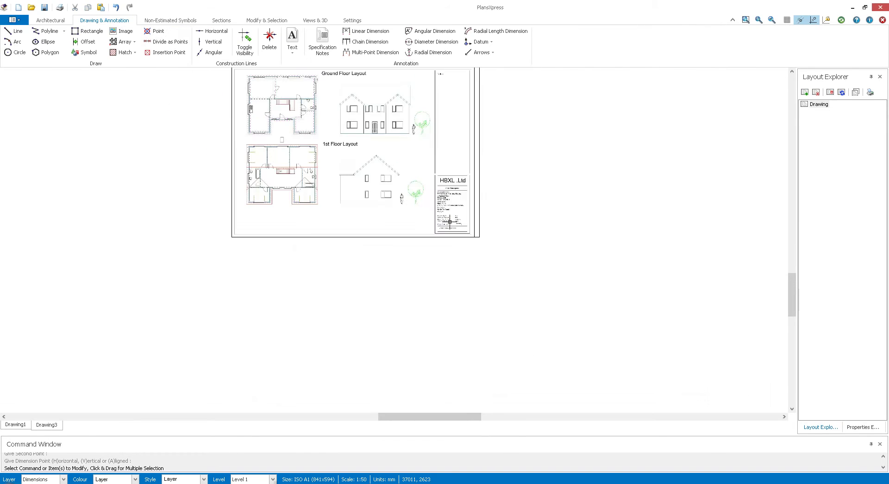
drag(383, 130, 424, 189)
scroll(424, 190, up, 3)
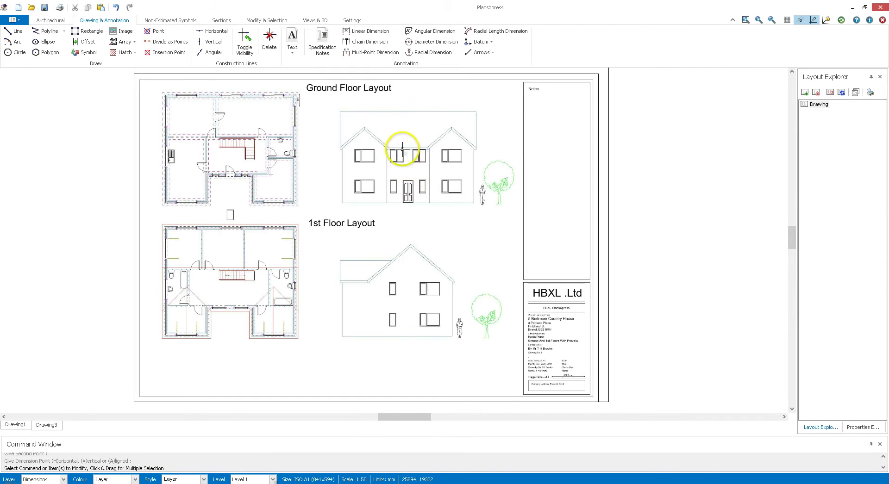
drag(402, 149, 420, 211)
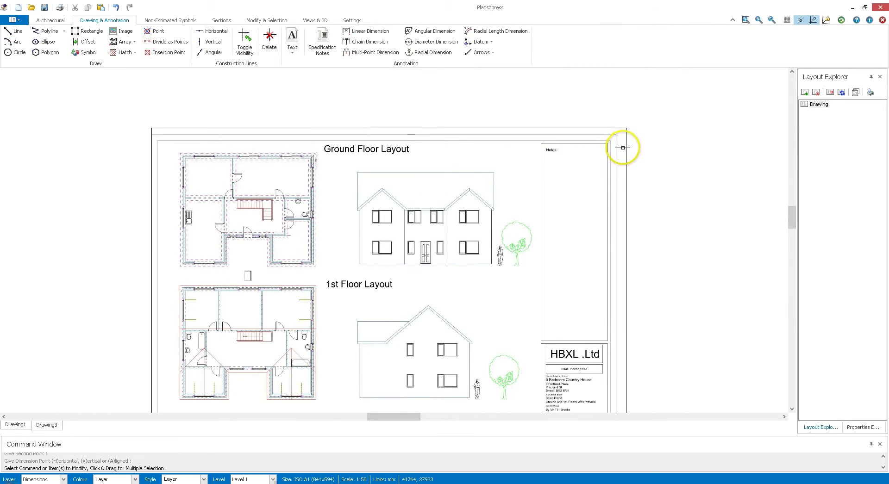
drag(575, 133, 577, 133)
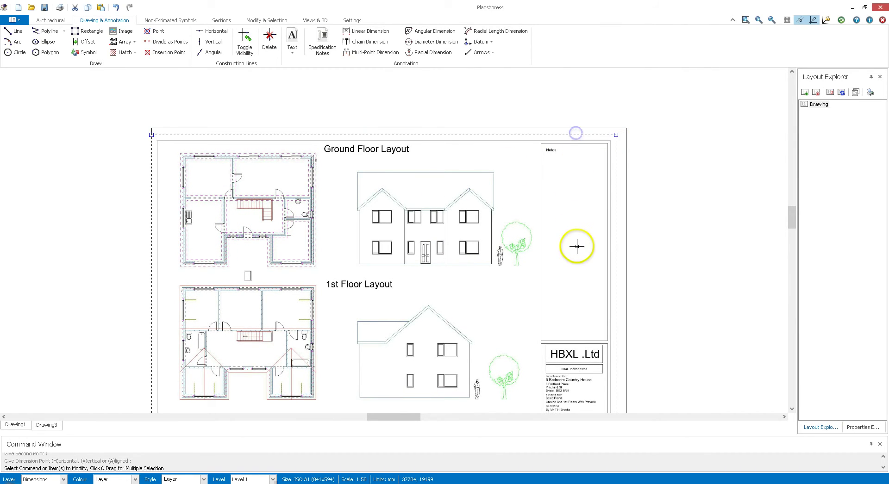
- Scale the selected sheet by 1.0217 using its top-right and top-left corners as references
click(263, 22)
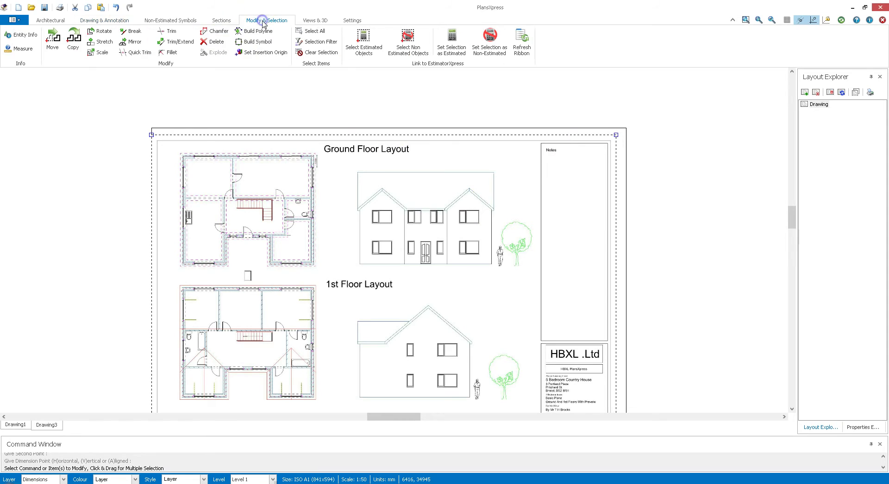
click(99, 53)
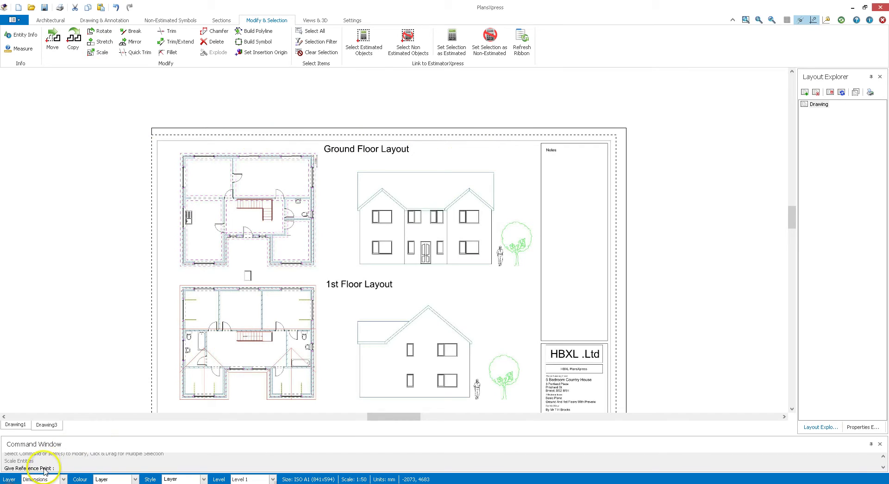
click(617, 135)
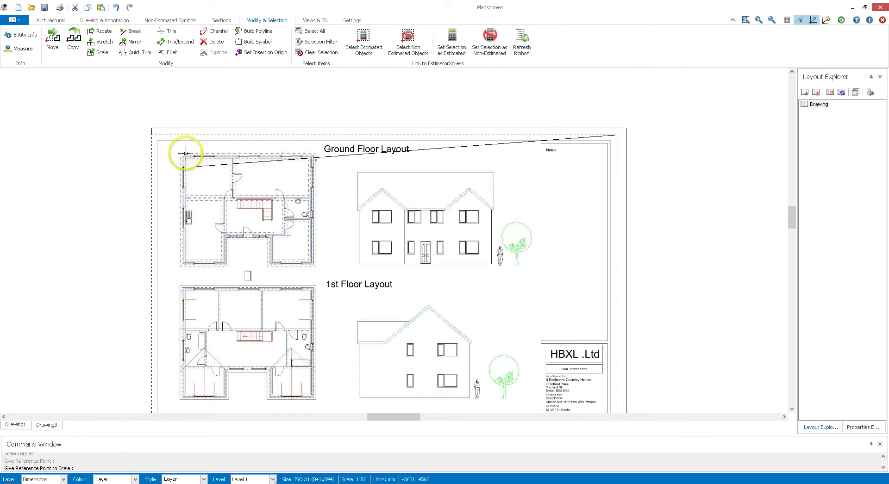
click(151, 135)
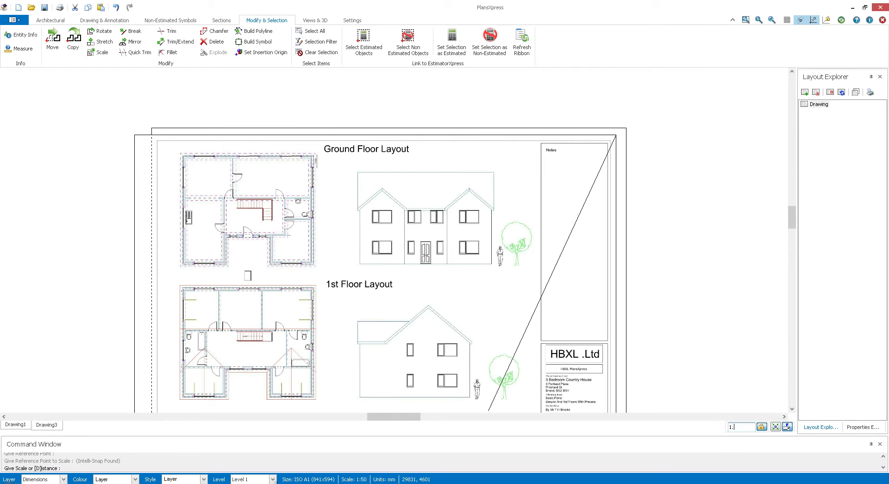
text(17)
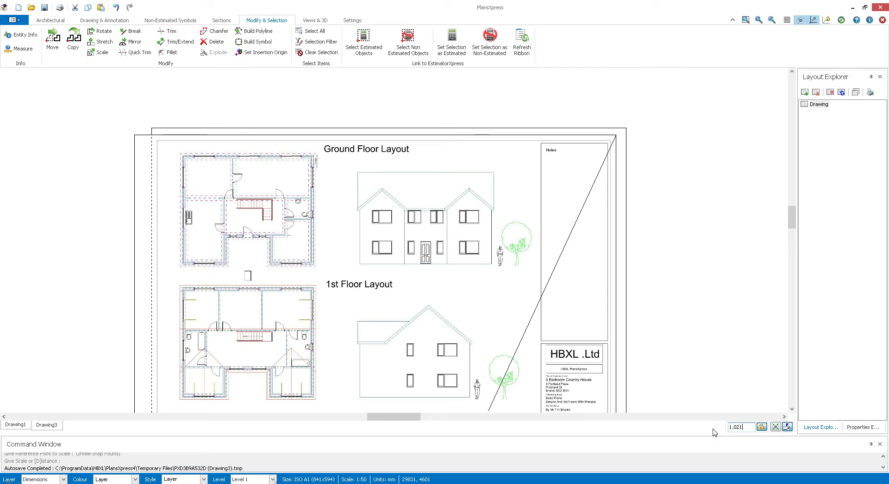
click(647, 205)
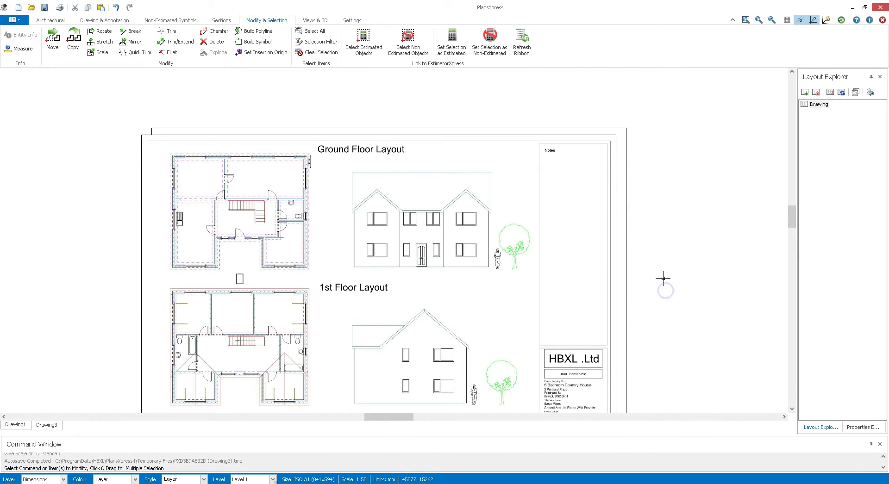
- Move the rescaled plan sheet slightly by its lower-left corner grip
scroll(643, 232, down, 3)
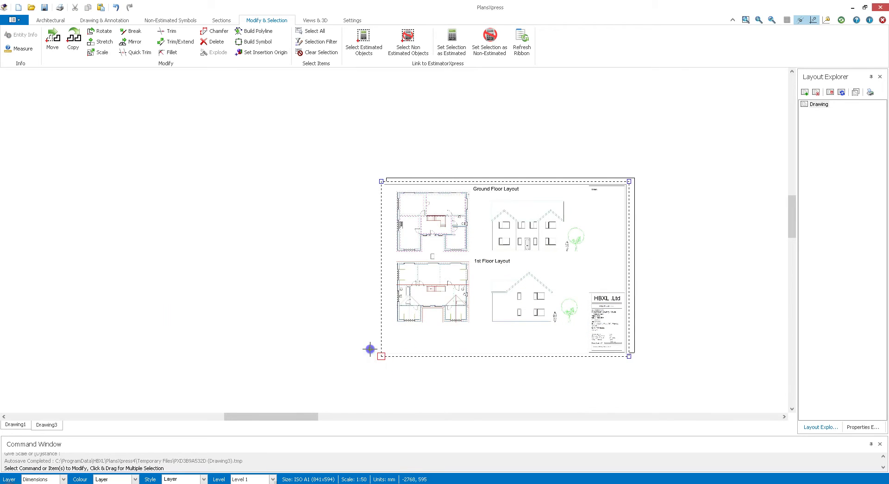
click(381, 357)
click(354, 299)
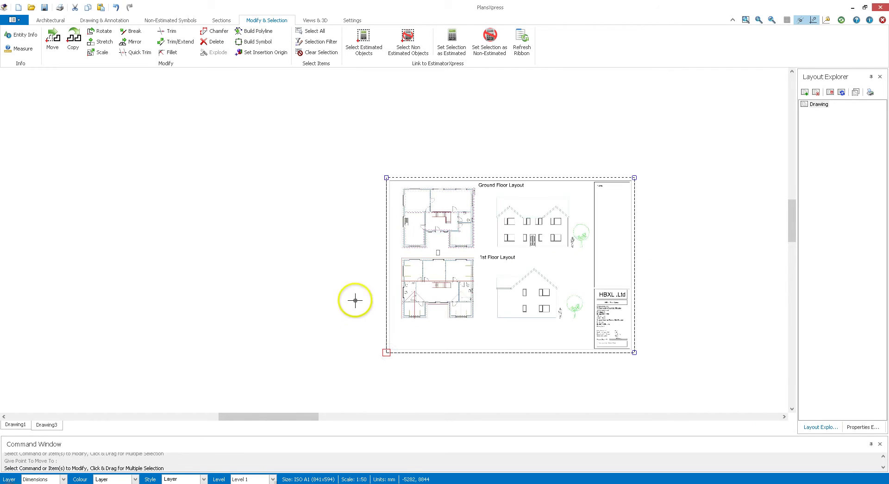
scroll(581, 215, up, 5)
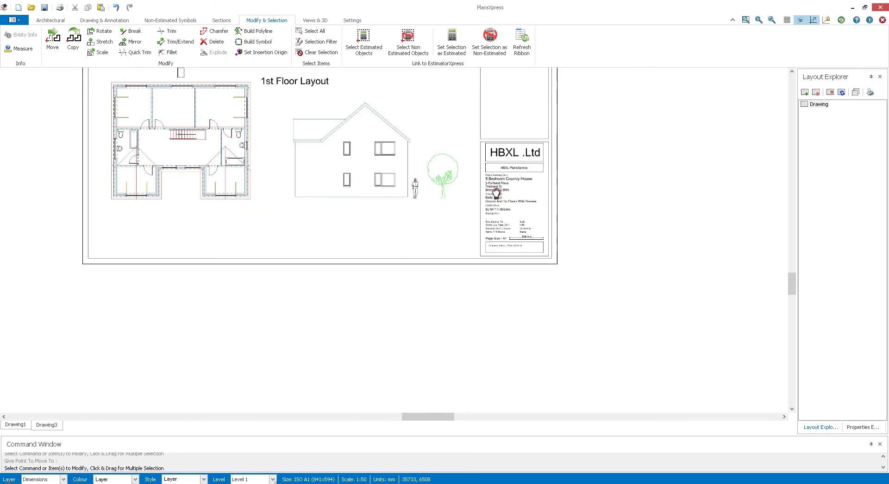
scroll(517, 246, up, 4)
scroll(520, 218, down, 1)
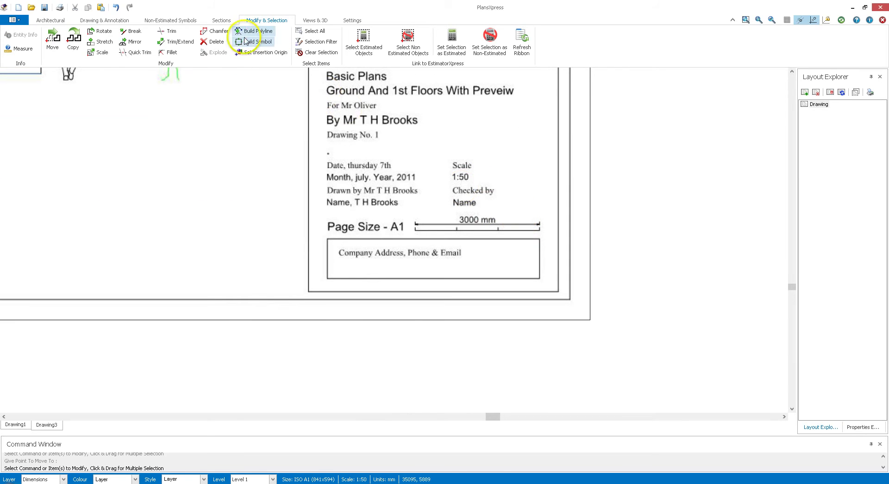
click(123, 20)
scroll(492, 249, up, 3)
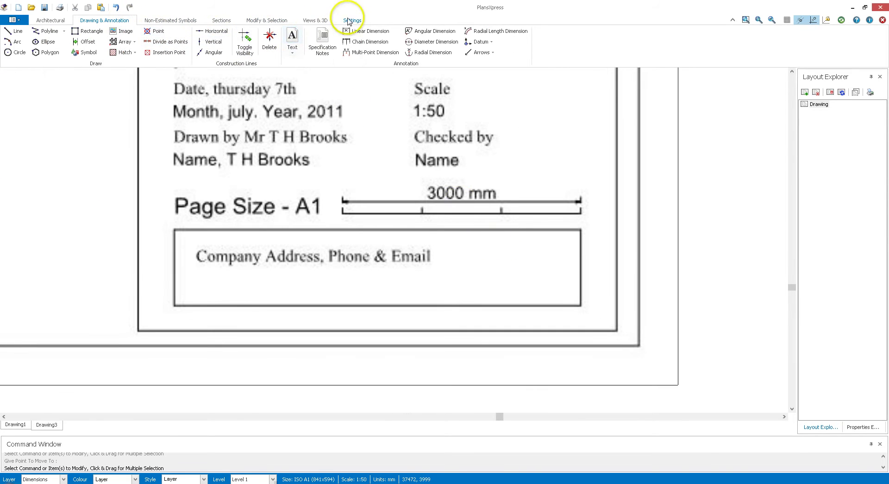
click(354, 31)
scroll(339, 182, up, 2)
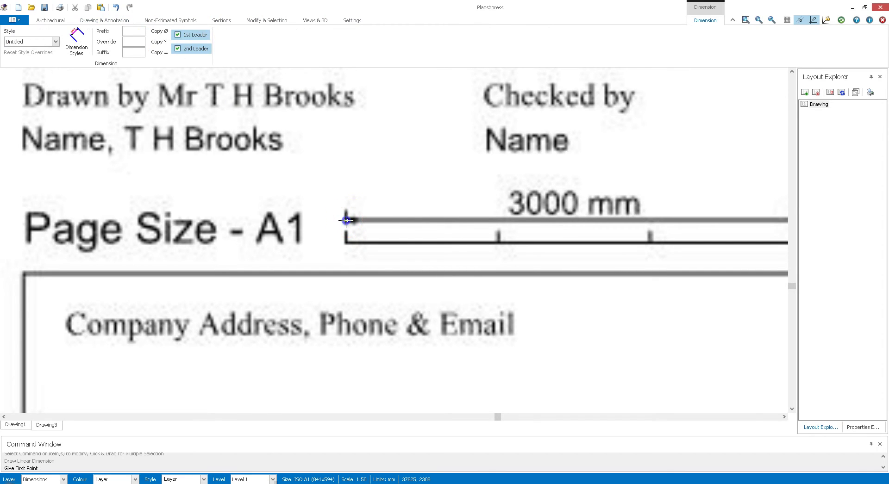
click(346, 220)
scroll(541, 271, down, 1)
scroll(735, 236, up, 1)
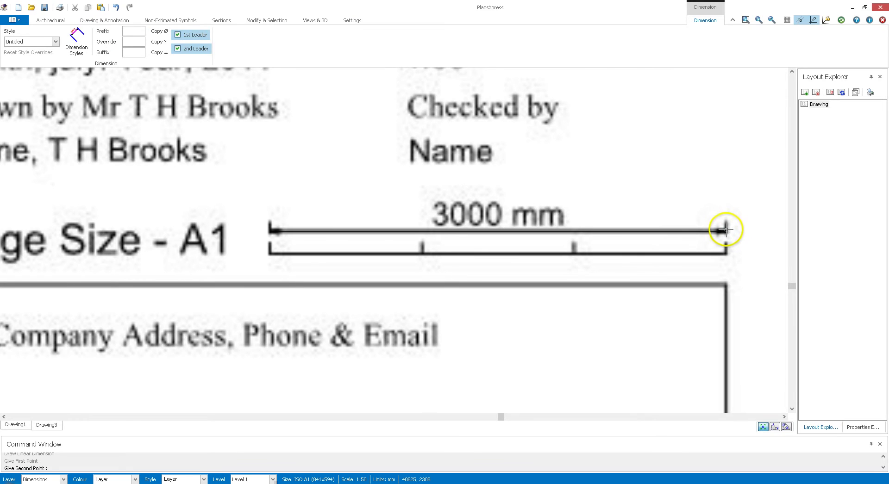
click(726, 230)
click(651, 190)
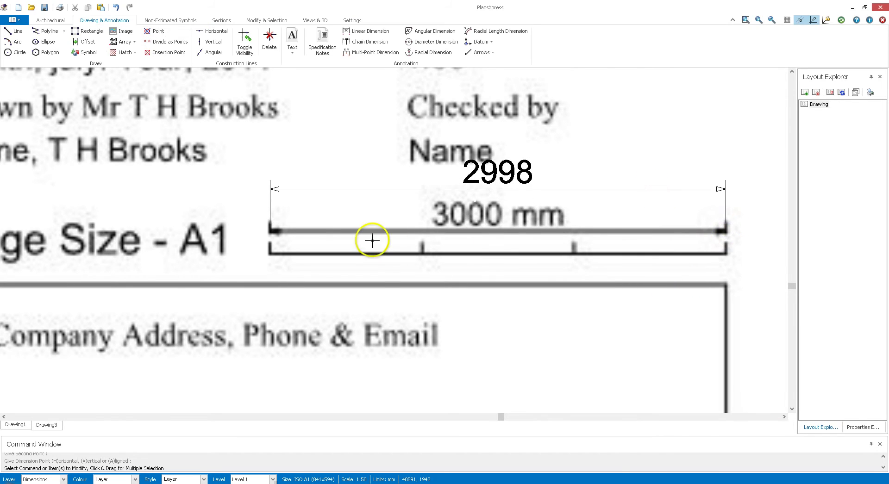
scroll(266, 231, up, 1)
click(270, 230)
click(270, 230)
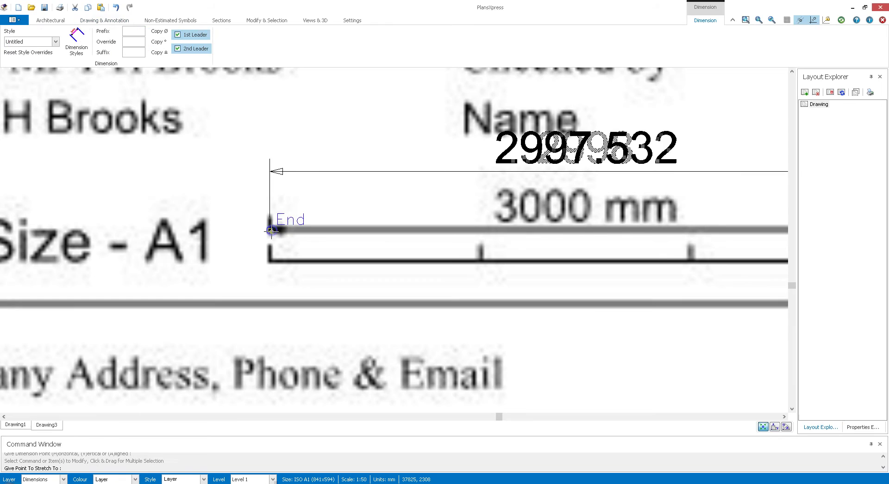
click(270, 250)
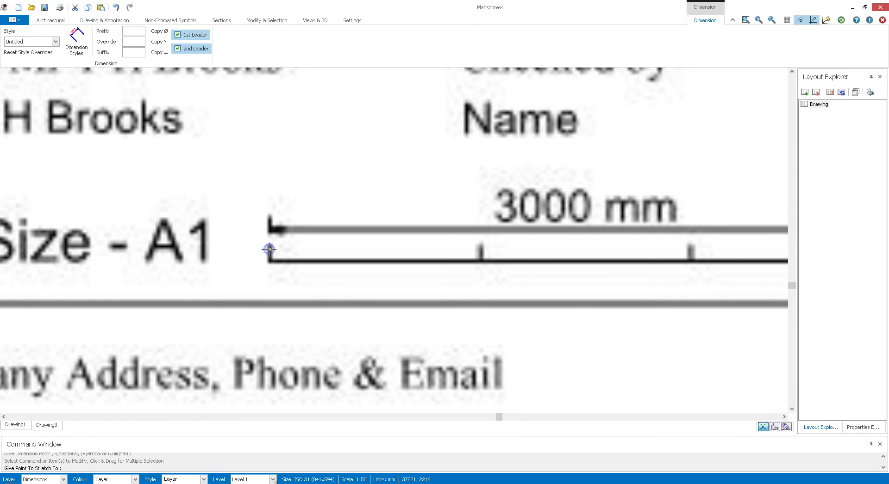
scroll(363, 298, down, 1)
scroll(366, 294, down, 1)
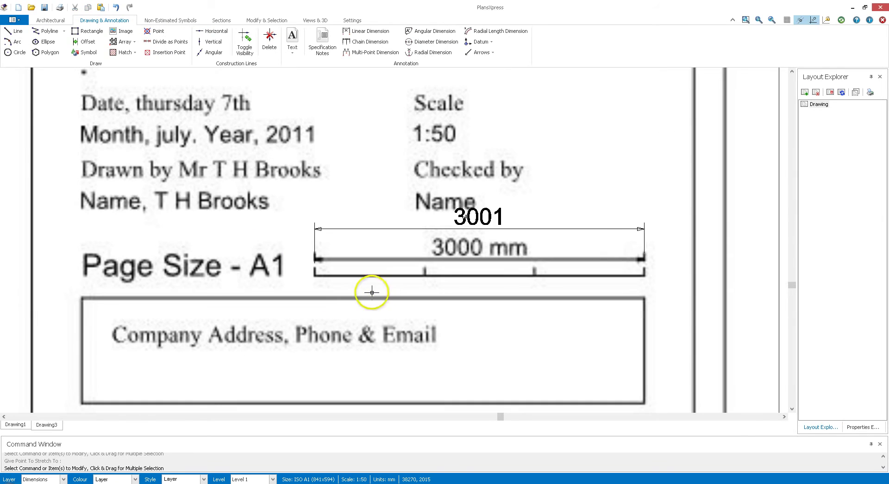
click(473, 250)
click(425, 252)
key(Delete)
scroll(413, 246, down, 1)
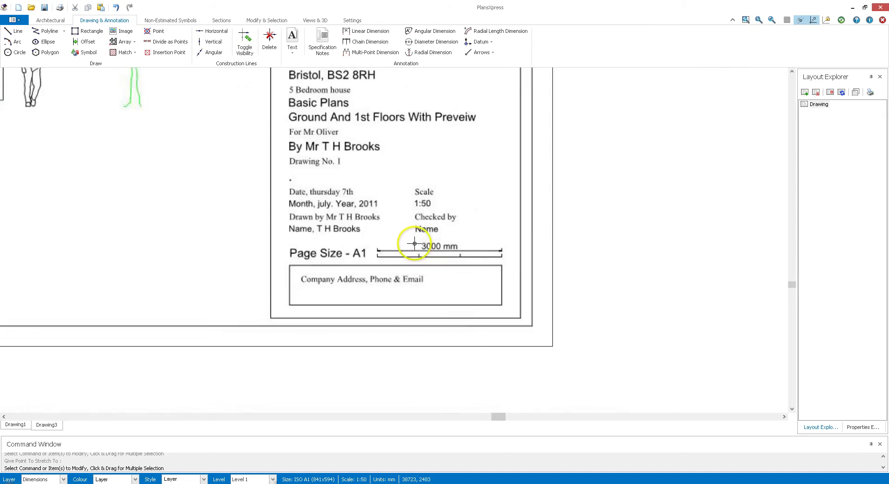
- Zoom and pan from the elevations onto the ground floor plan
scroll(281, 185, down, 1)
drag(282, 185, 604, 267)
scroll(496, 246, down, 3)
scroll(396, 163, up, 1)
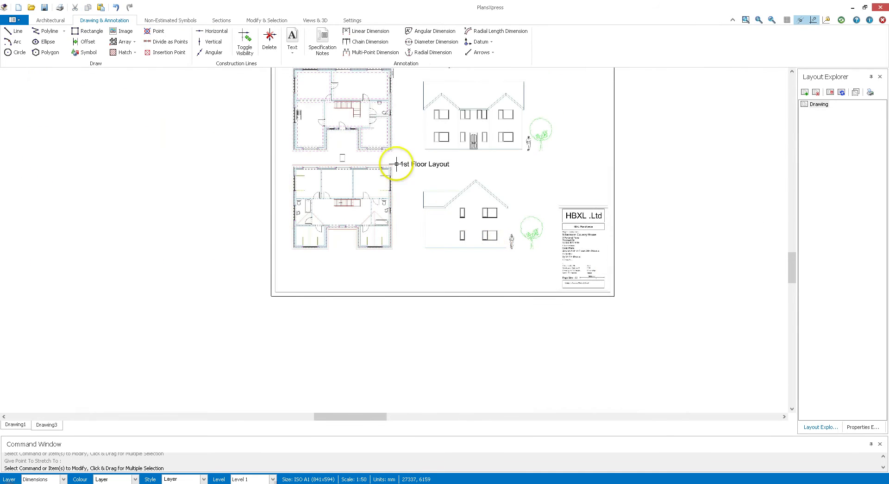
scroll(434, 184, up, 1)
scroll(518, 245, up, 3)
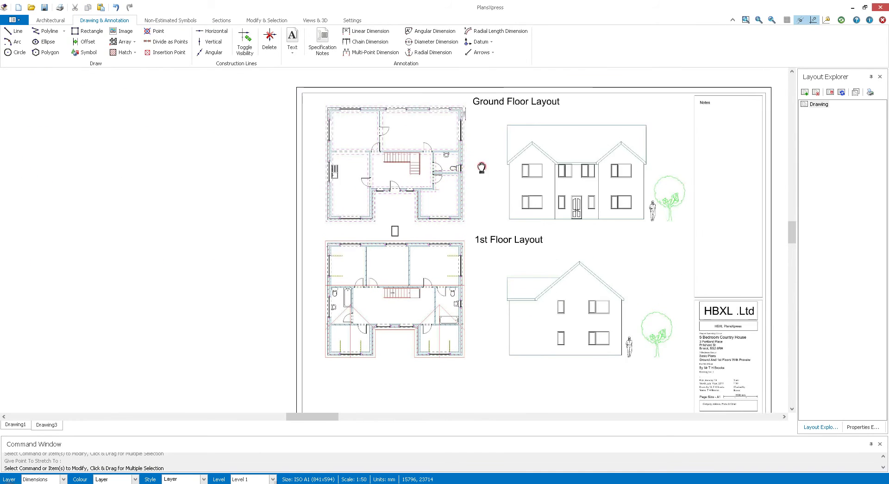
drag(537, 278, 486, 253)
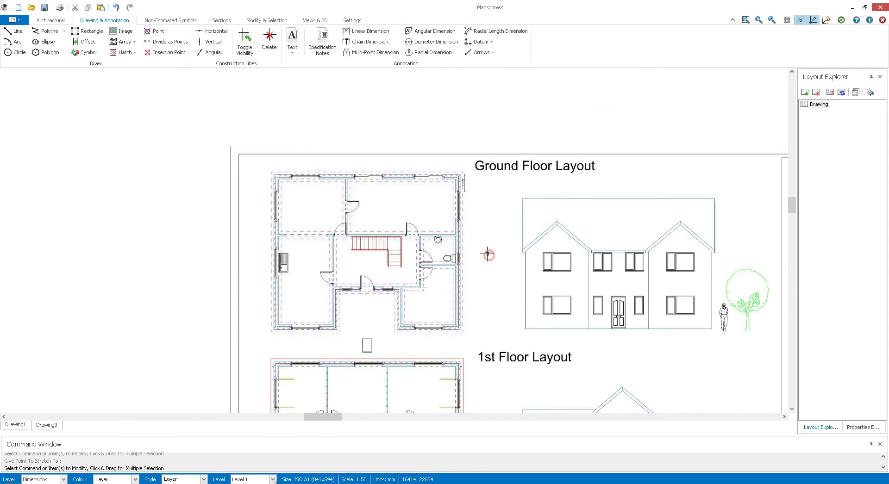
scroll(487, 253, up, 1)
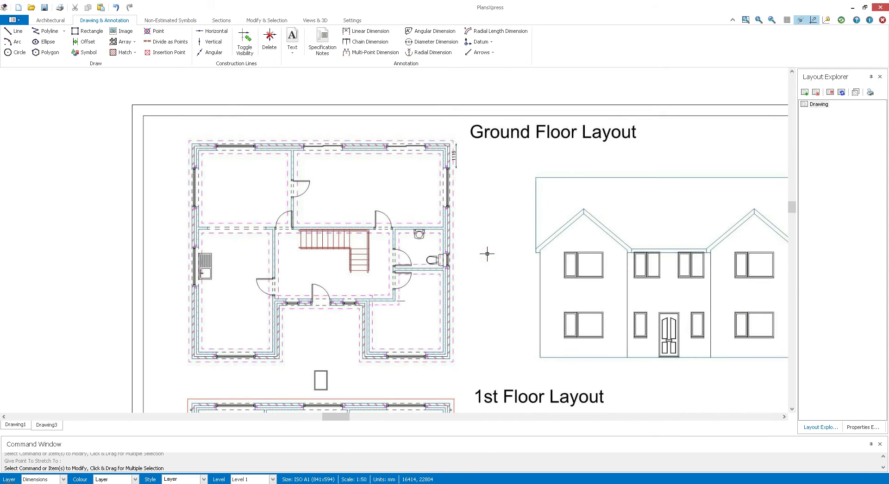
- Start an External wall with default dimensions at the plan's top-left corner
click(49, 21)
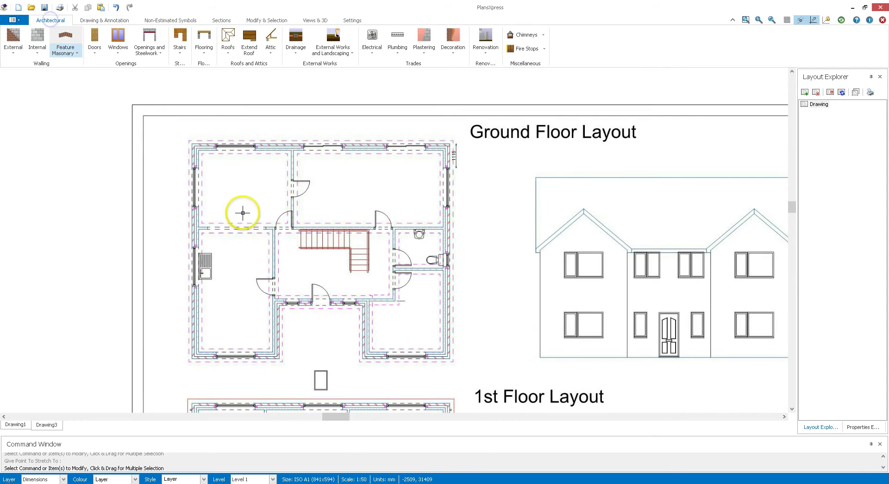
click(17, 42)
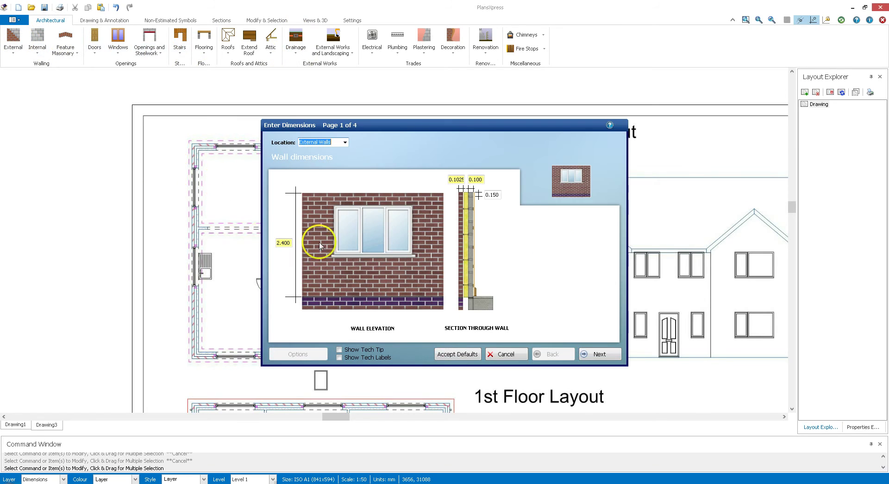
click(460, 353)
scroll(189, 145, up, 2)
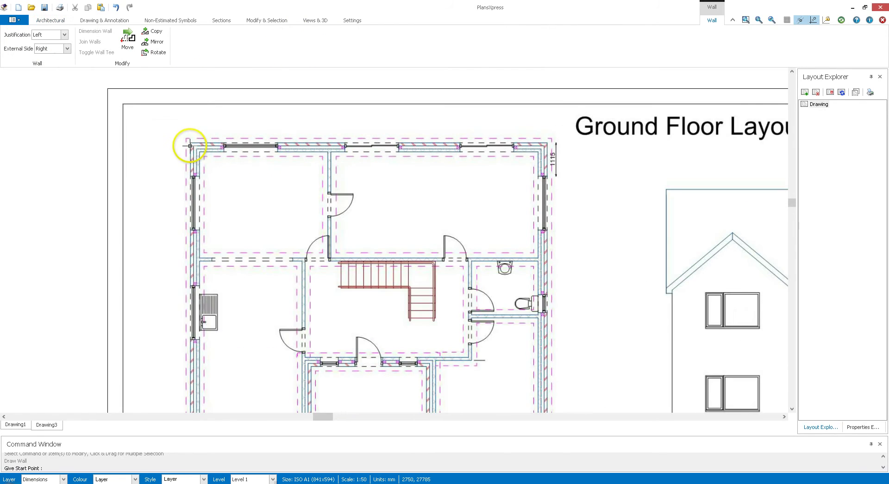
scroll(193, 143, up, 2)
click(192, 142)
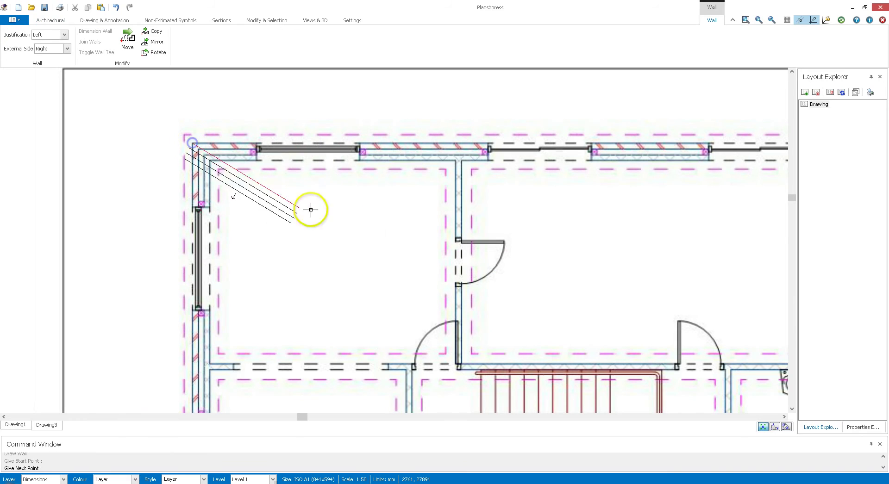
- Set the wall's justification and external side to Left, then end the wall command
click(66, 38)
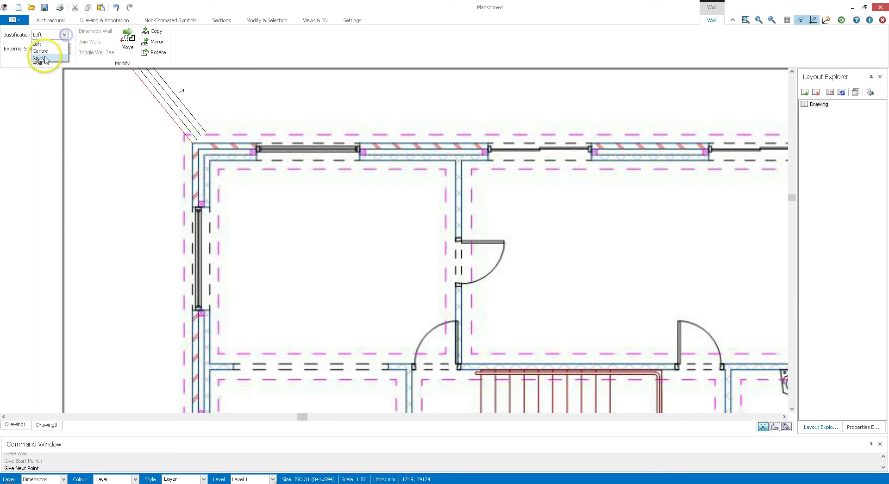
click(37, 52)
click(64, 35)
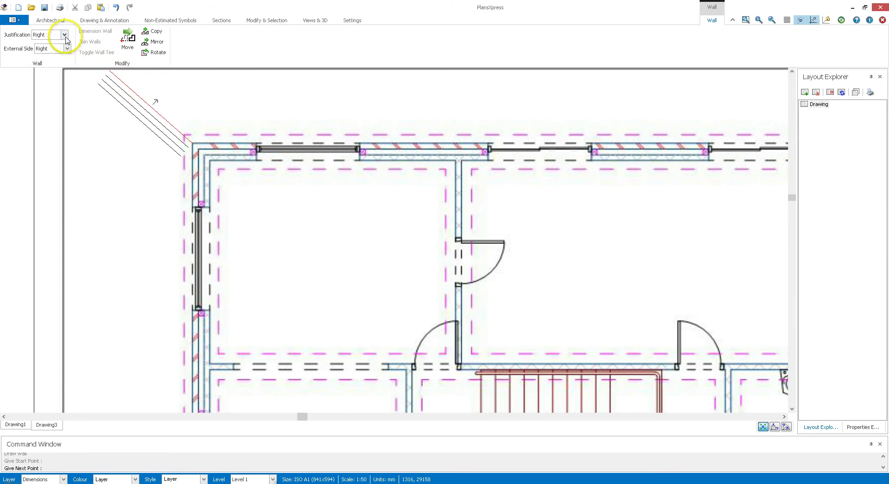
click(39, 41)
click(65, 49)
click(42, 58)
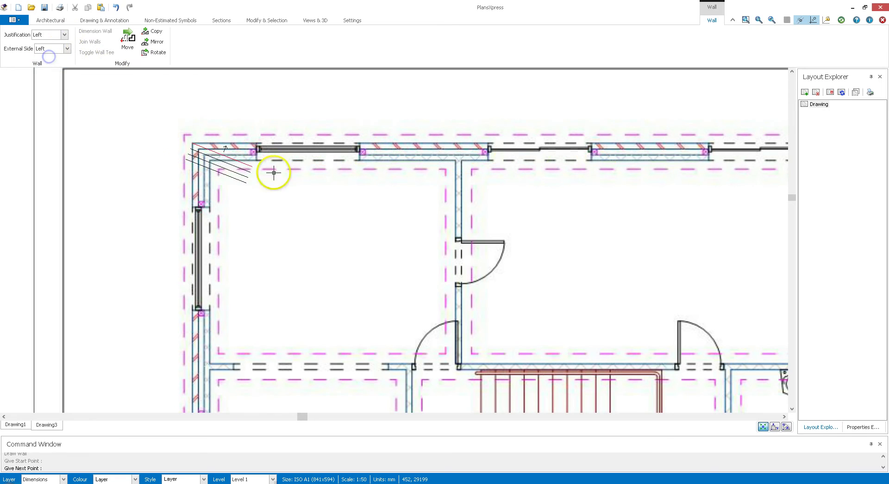
scroll(268, 173, down, 3)
scroll(569, 153, up, 2)
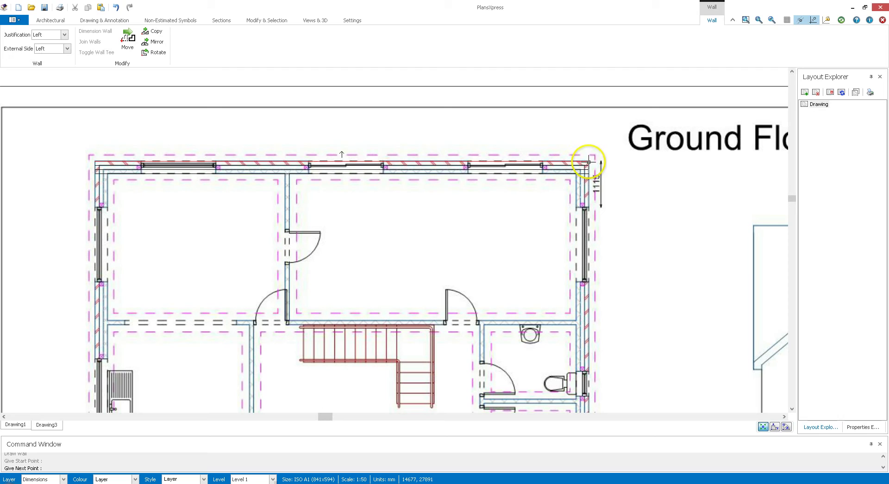
key(Escape)
scroll(400, 185, up, 5)
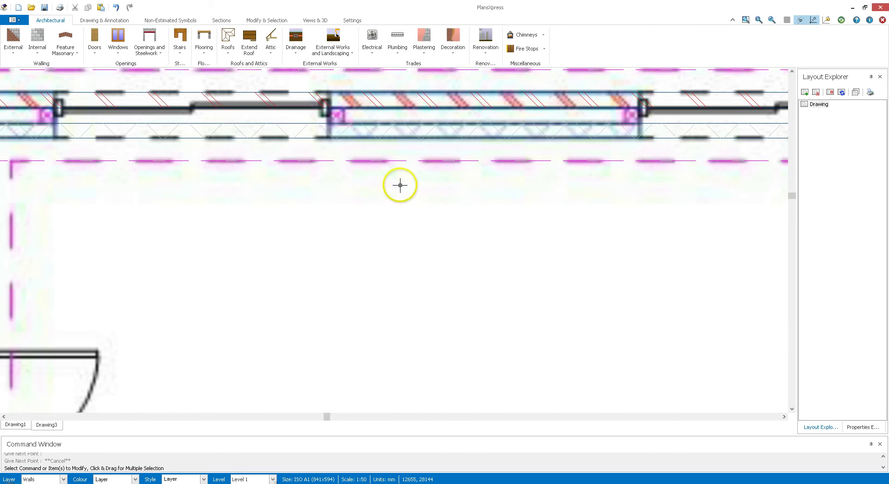
drag(274, 182, 543, 260)
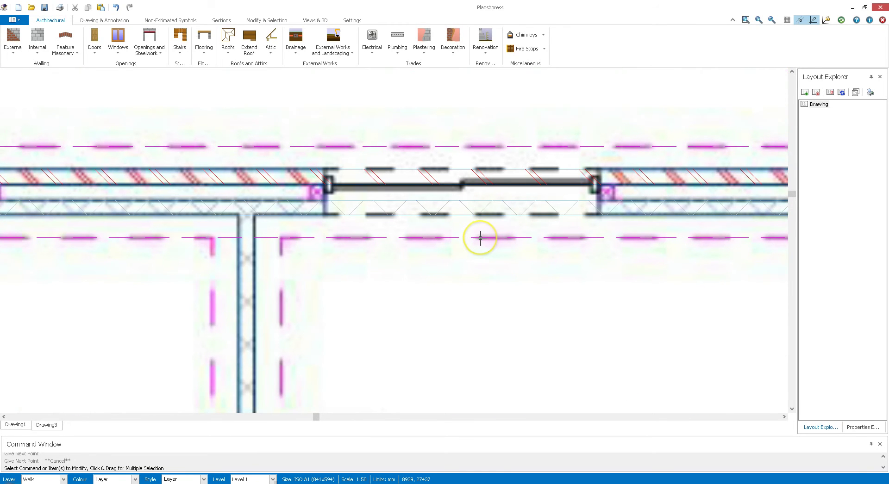
scroll(492, 266, down, 4)
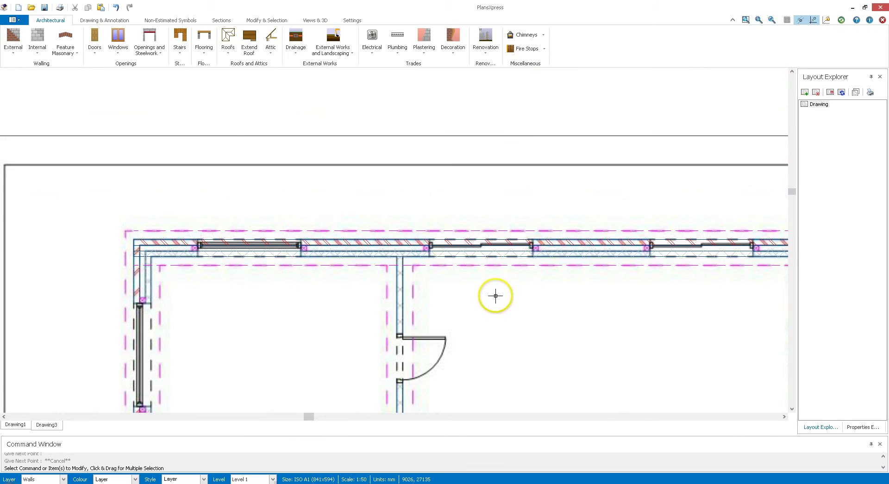
scroll(520, 314, up, 2)
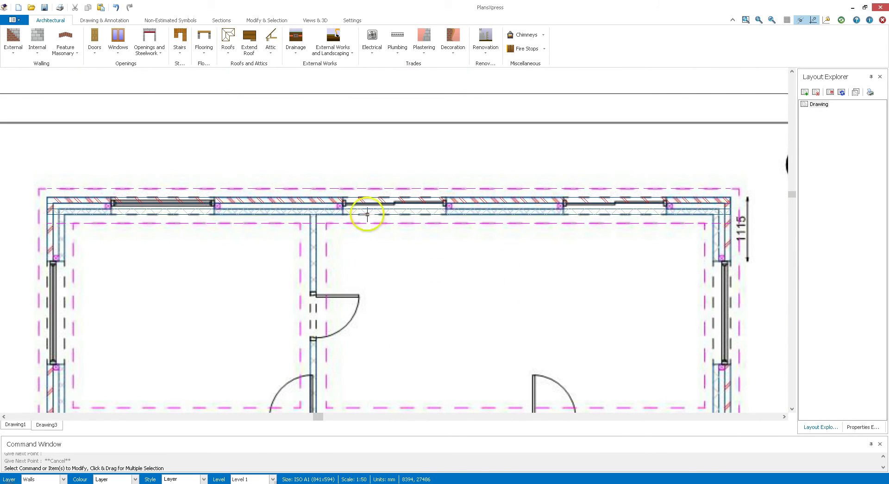
- Change the Pens display setting to Scan Mode and apply it
click(313, 19)
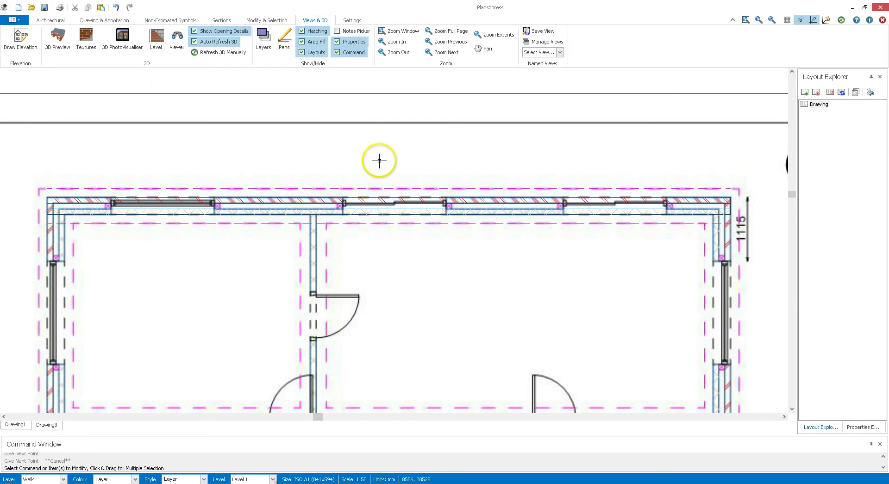
click(286, 43)
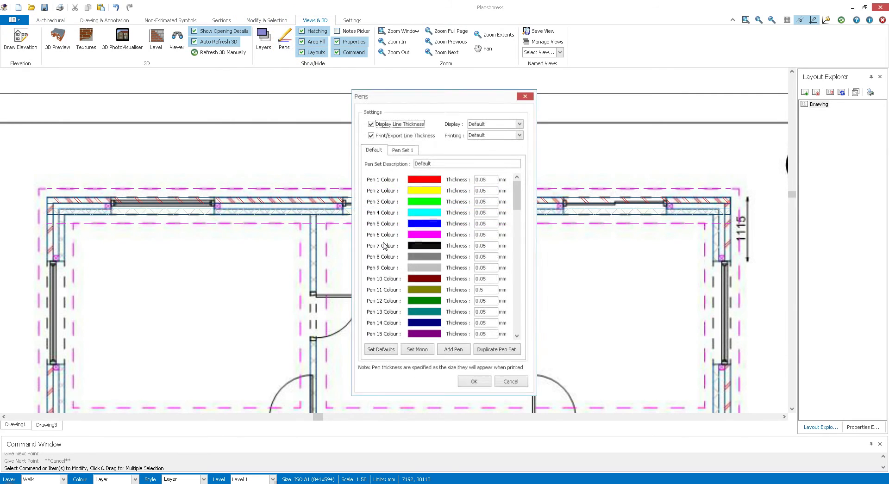
click(521, 123)
click(505, 136)
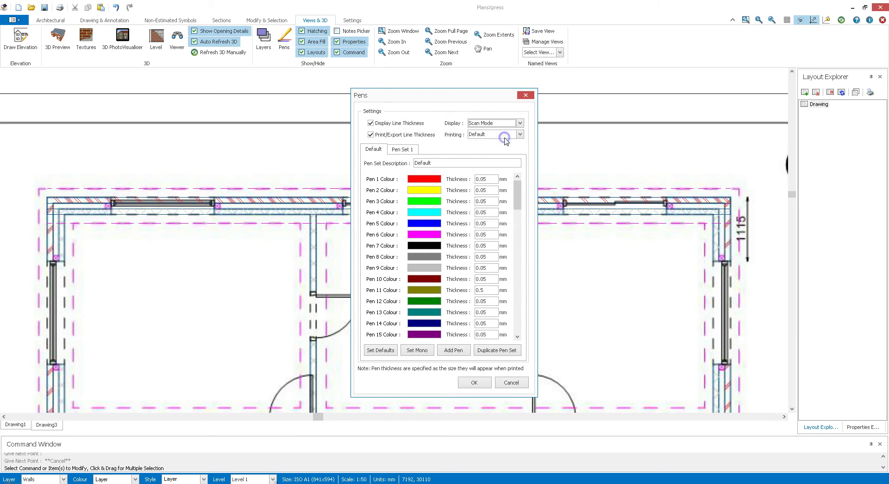
click(474, 382)
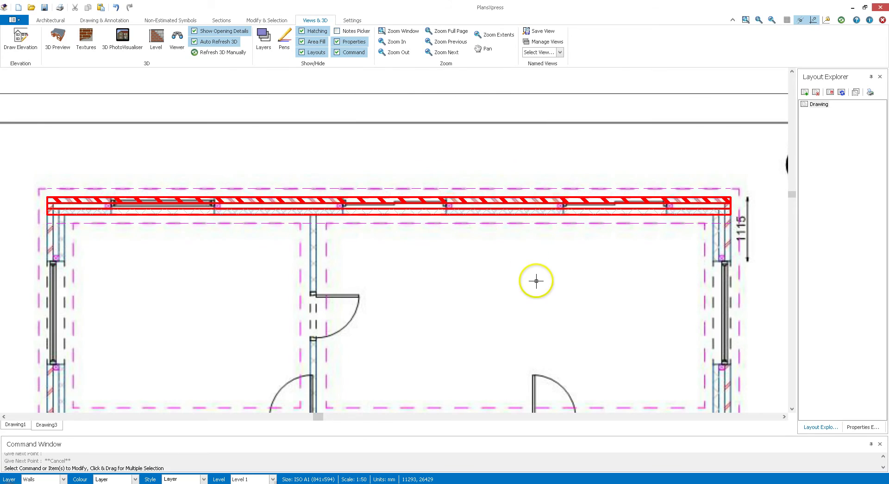
scroll(542, 284, down, 1)
scroll(582, 332, down, 1)
drag(598, 332, 384, 224)
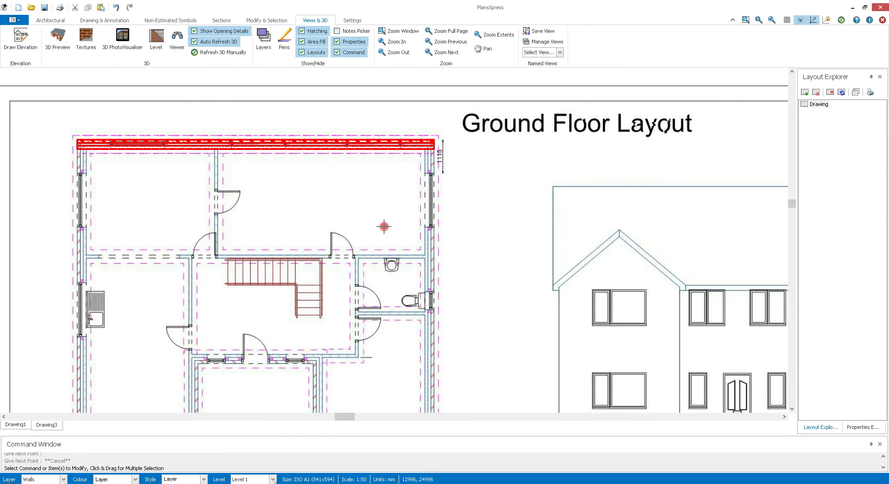
- Draw an external wall from the top-right corner down the right side to the wing's bottom-left corner
scroll(385, 227, down, 1)
click(59, 21)
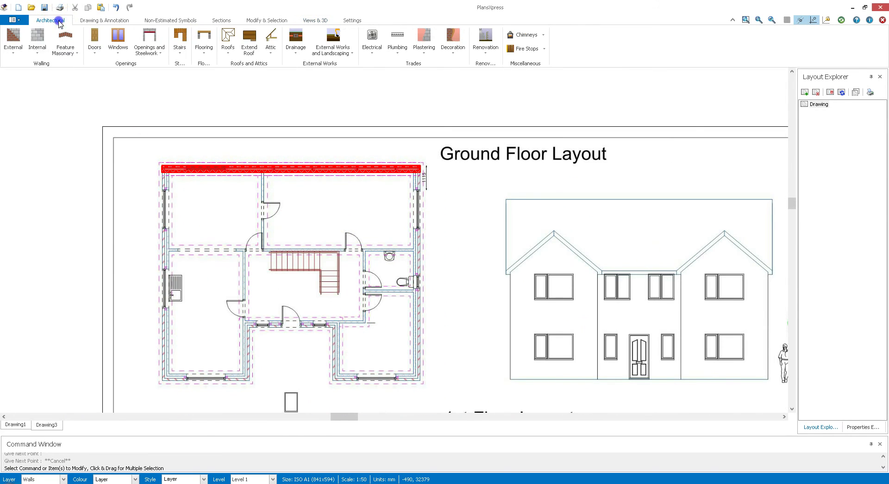
click(13, 36)
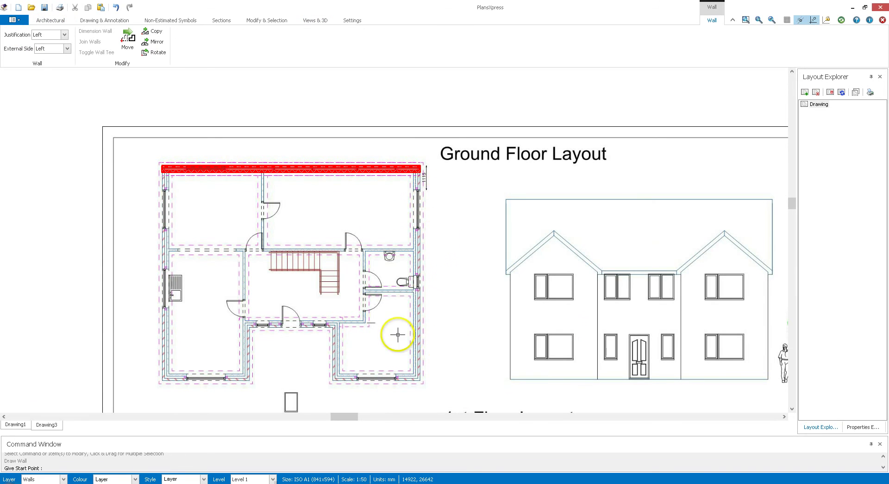
click(421, 165)
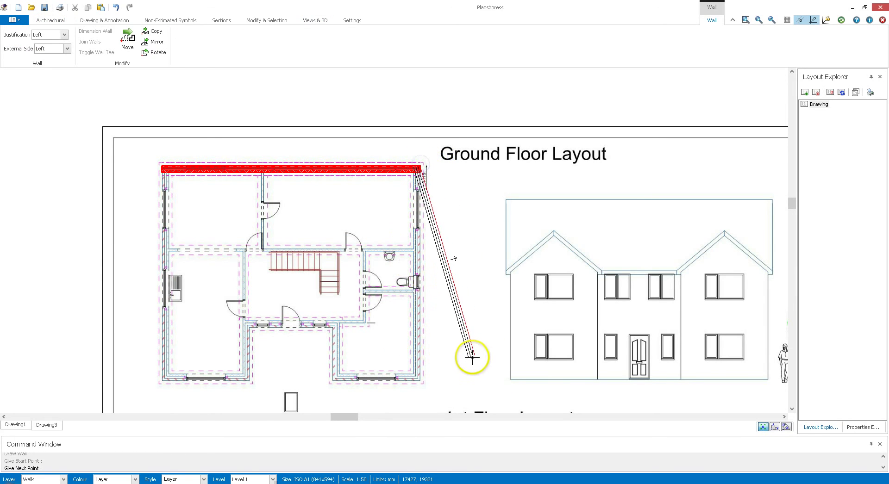
scroll(426, 383, up, 5)
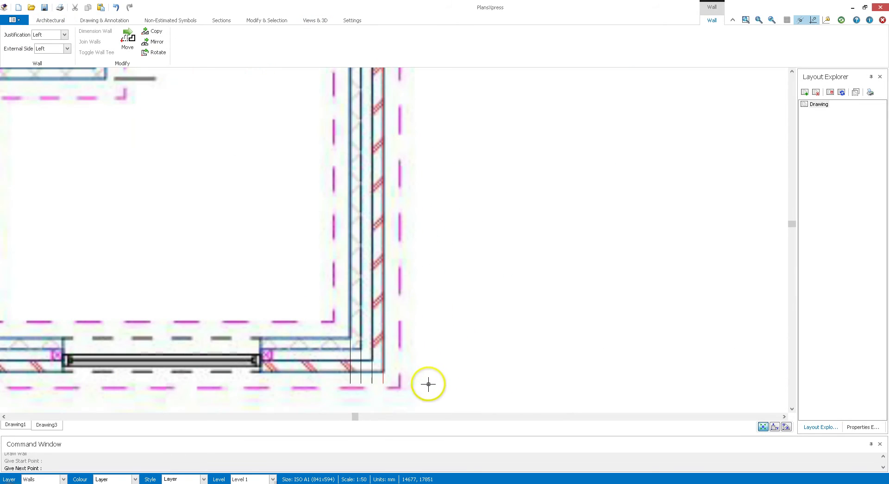
click(378, 372)
scroll(378, 373, down, 4)
scroll(183, 369, up, 4)
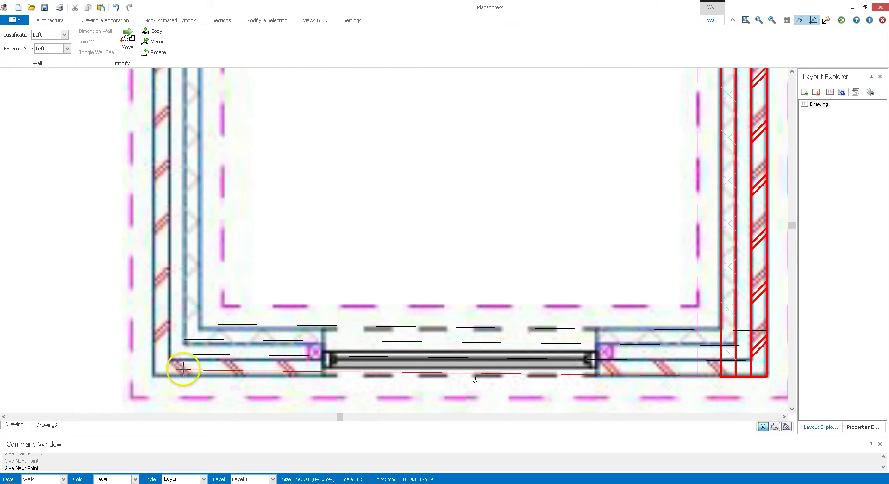
click(151, 371)
- Continue the wall up to the wing's inner corner and finish the wall
scroll(150, 314, down, 2)
scroll(150, 314, down, 3)
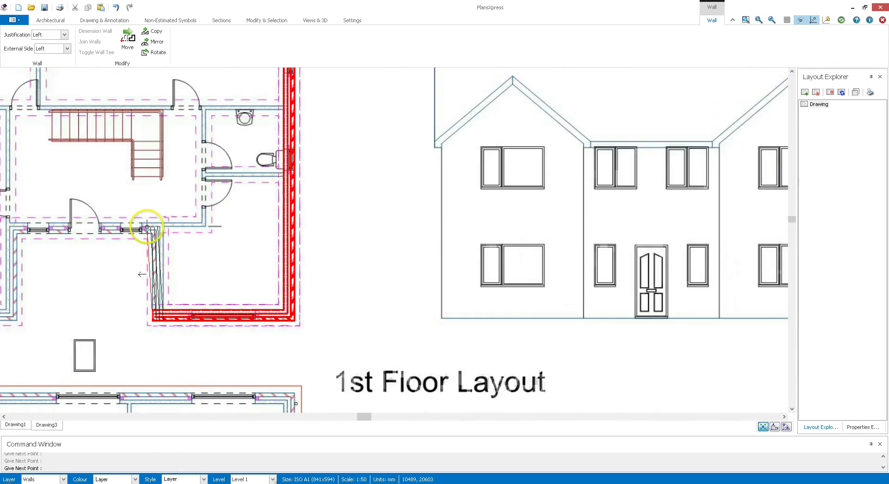
scroll(145, 232, up, 5)
click(173, 237)
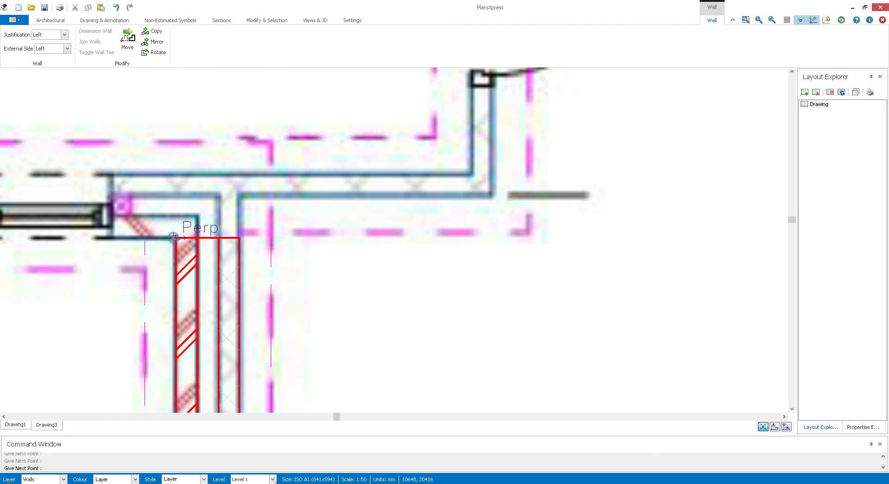
right_click(234, 139)
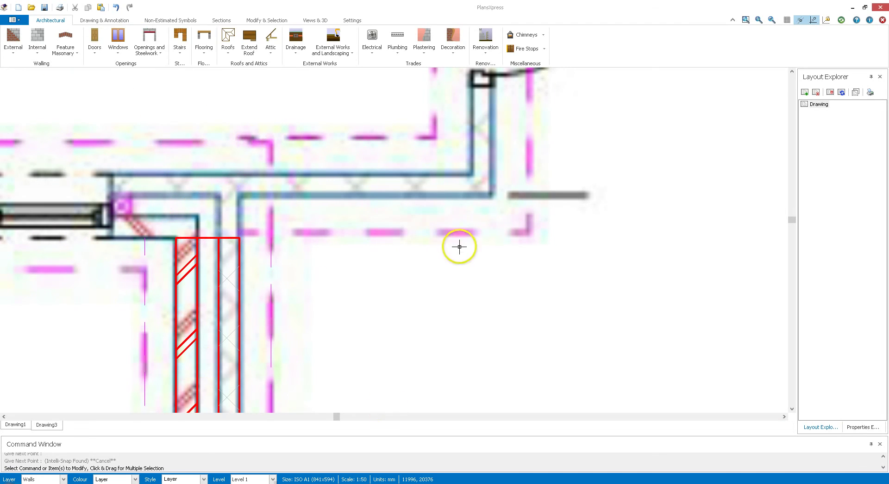
scroll(456, 245, down, 6)
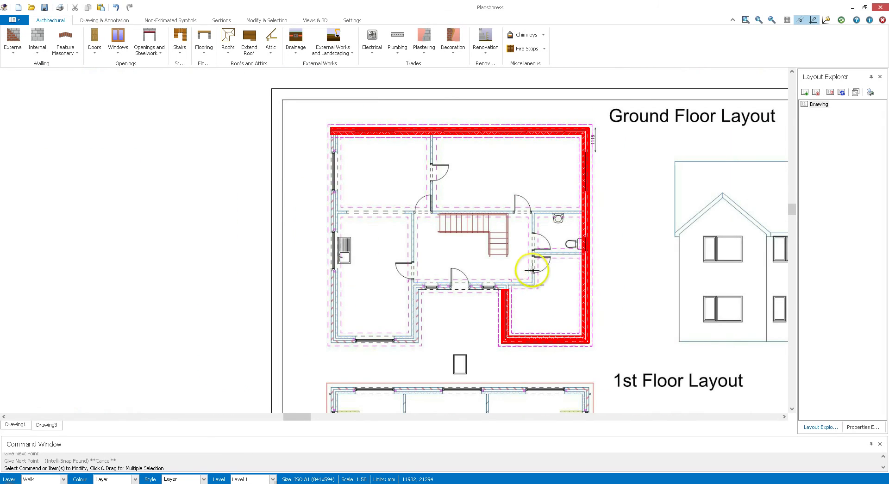
drag(528, 269, 473, 259)
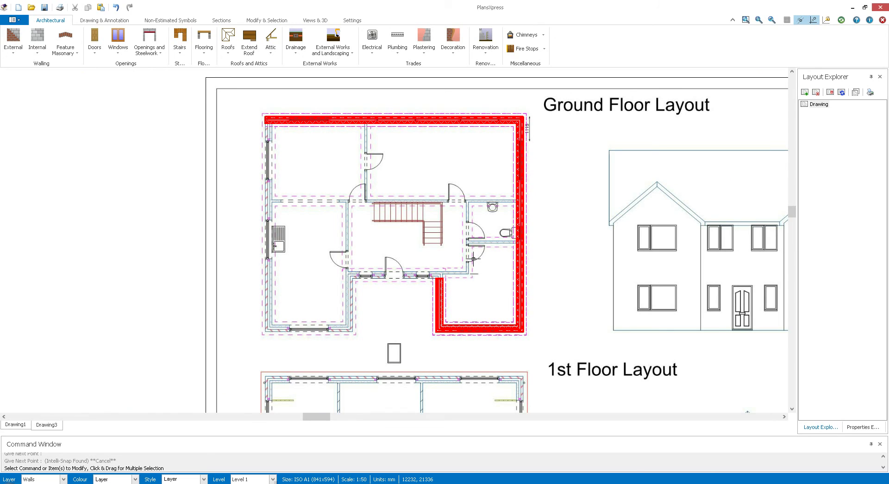
scroll(520, 271, down, 2)
scroll(405, 204, down, 2)
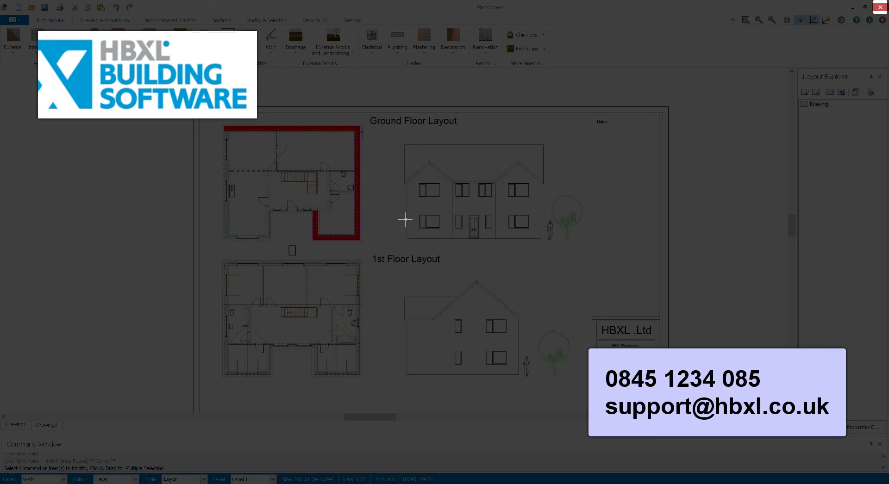
click(410, 236)
click(407, 250)
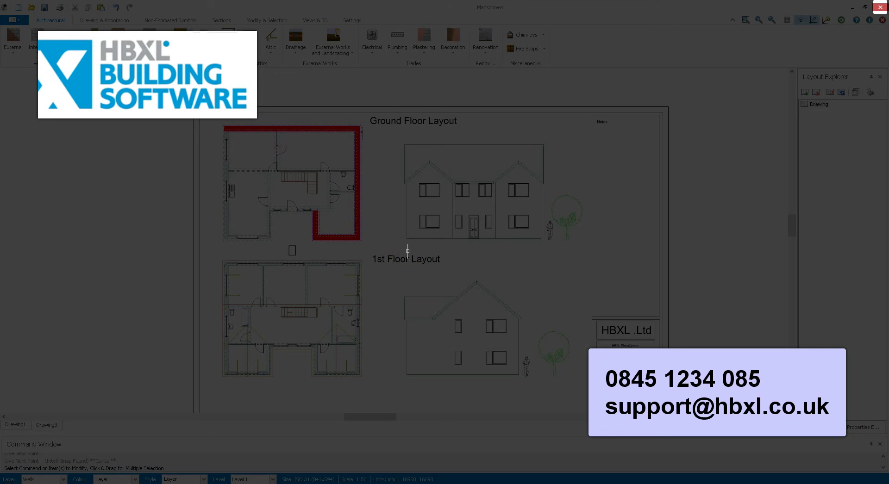